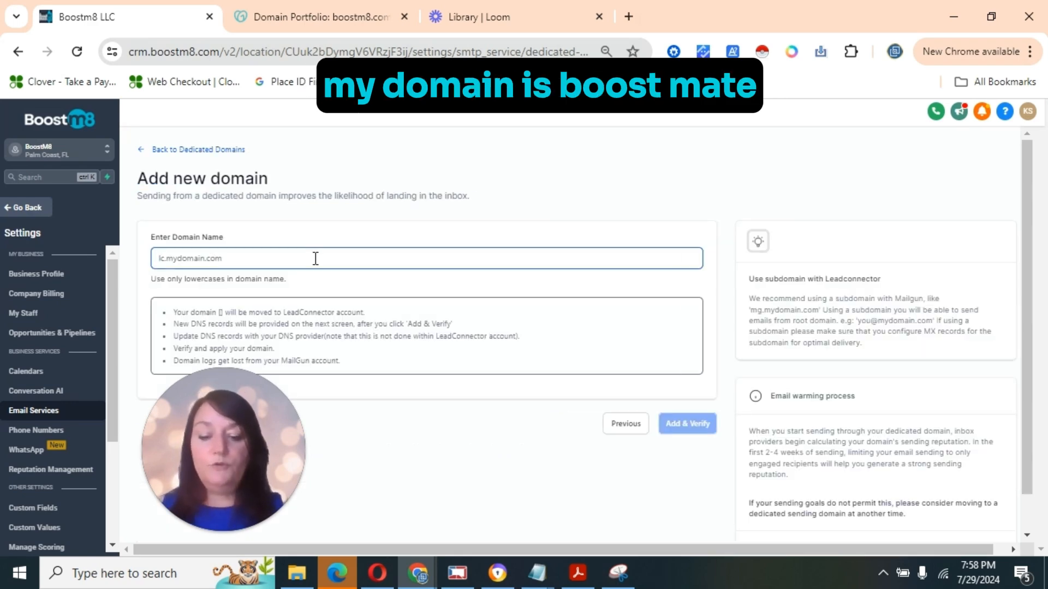
Enter boostm8.com as the dedicated domain name and submit it with Add & Verify
{"action": "type", "text": "boostm8"}
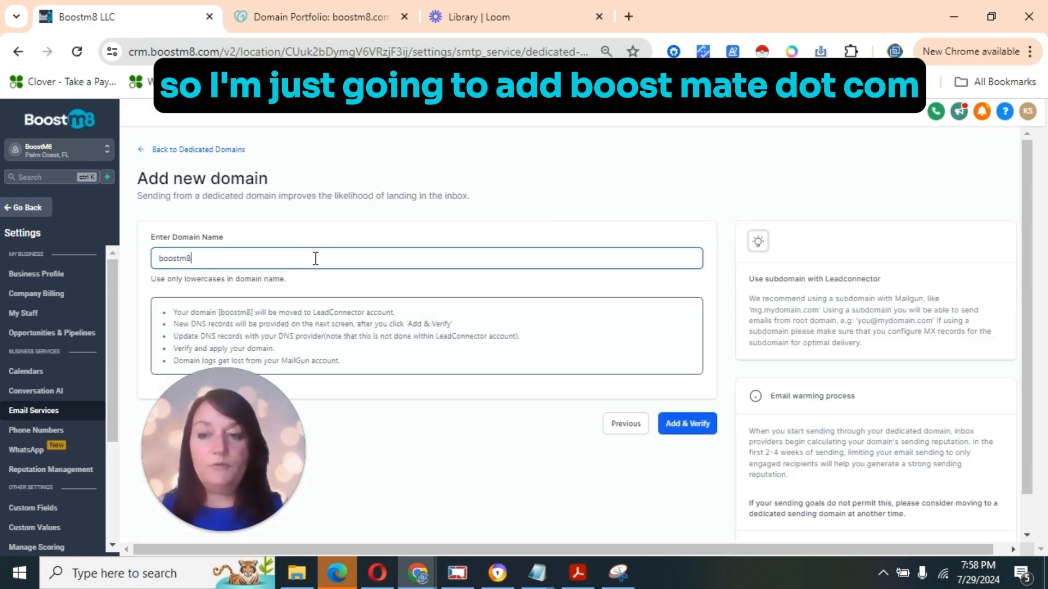
{"action": "type", "text": ".com"}
{"action": "left_click", "coordinate": [690, 430]}
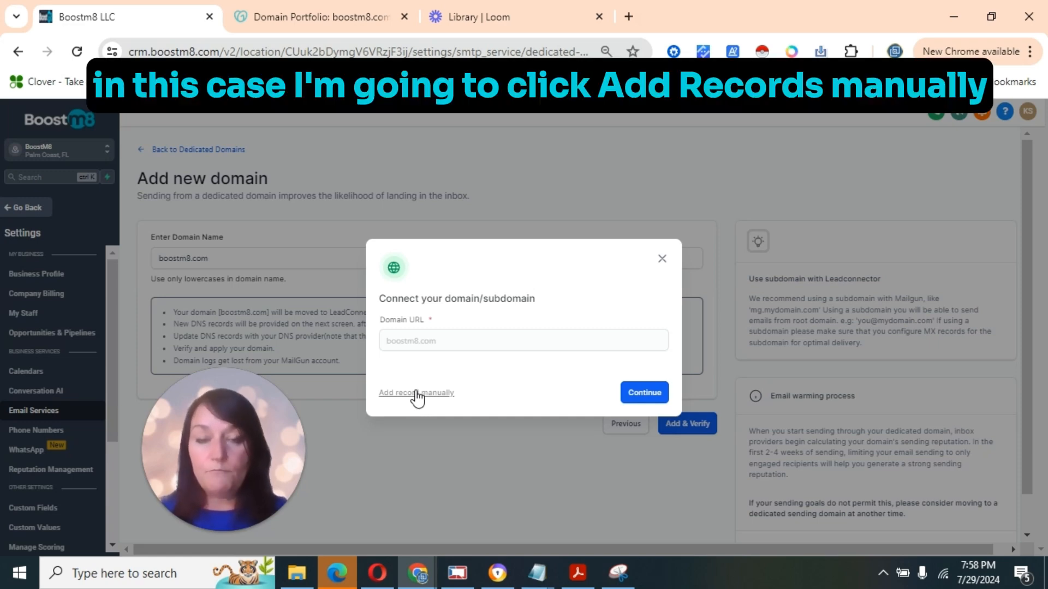
Choose to add records manually, revealing two TXT, one CNAME and two MX records for boostm8.com
{"action": "left_click", "coordinate": [416, 392]}
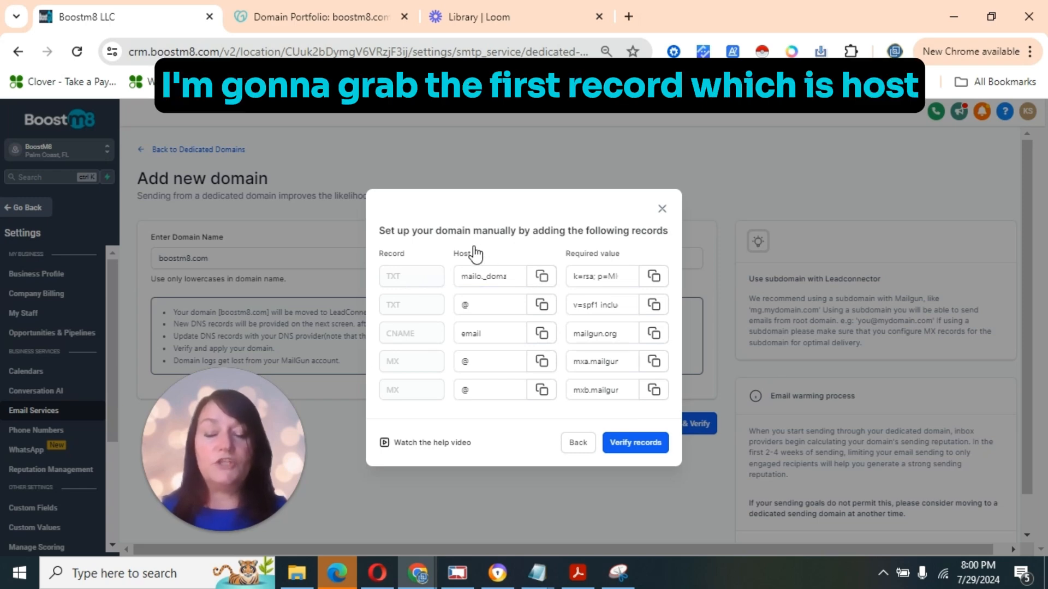
Go to GoDaddy's DNS Records page for boostm8.com and start a blank new record
{"action": "left_click", "coordinate": [329, 18]}
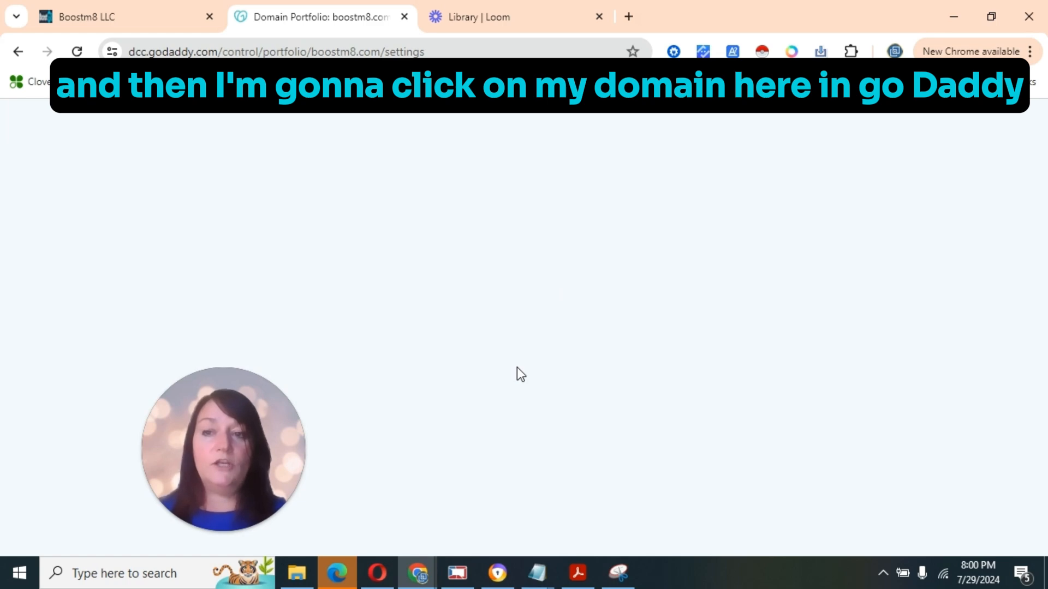
{"action": "left_click_drag", "start_coordinate": [203, 432], "coordinate": [83, 417]}
{"action": "left_click", "coordinate": [329, 472]}
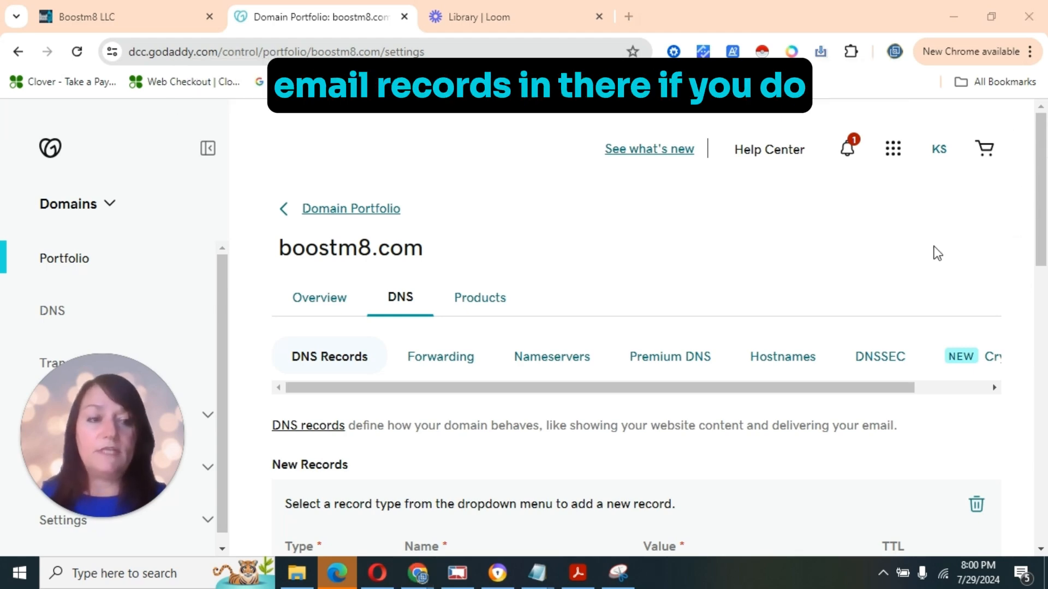
{"action": "left_click_drag", "start_coordinate": [1044, 210], "coordinate": [1043, 281]}
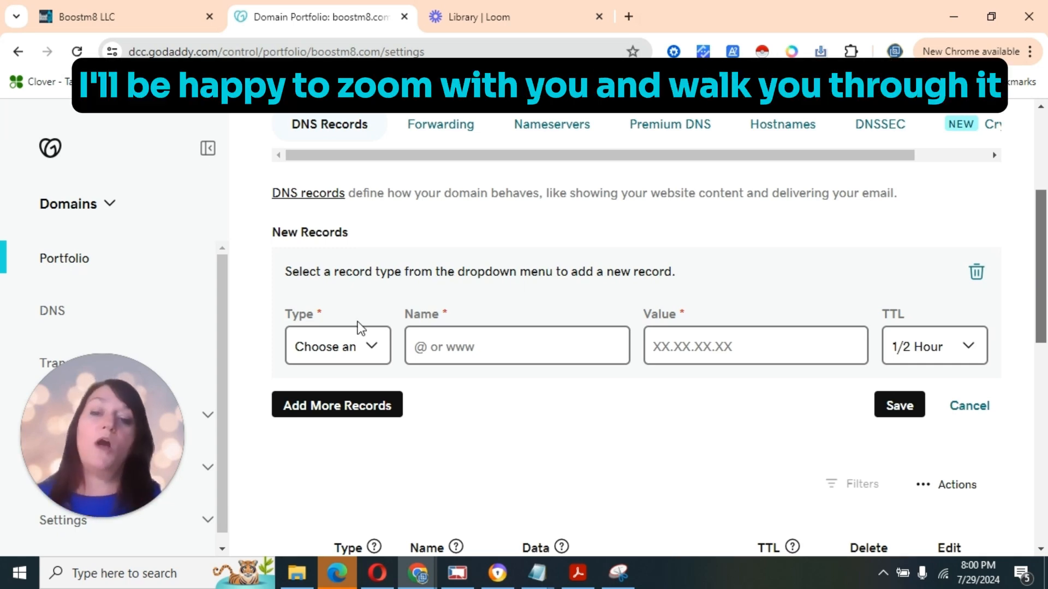
Save a TXT record mailo._domainkey holding the pasted k=rsa DKIM key, with a custom 600-second TTL
{"action": "left_click", "coordinate": [354, 350]}
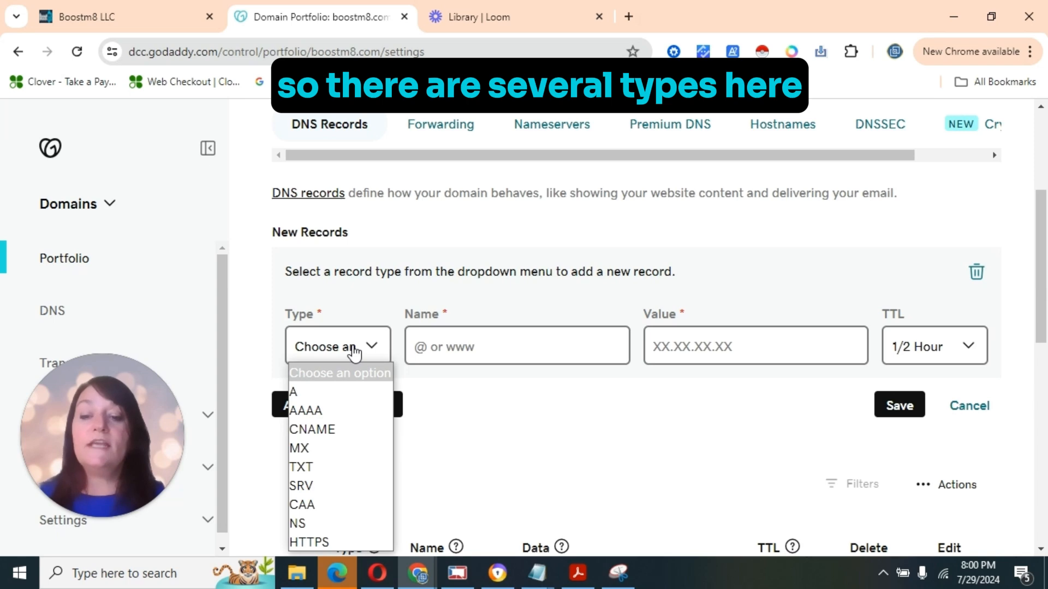
{"action": "left_click", "coordinate": [313, 470]}
{"action": "left_click", "coordinate": [444, 347]}
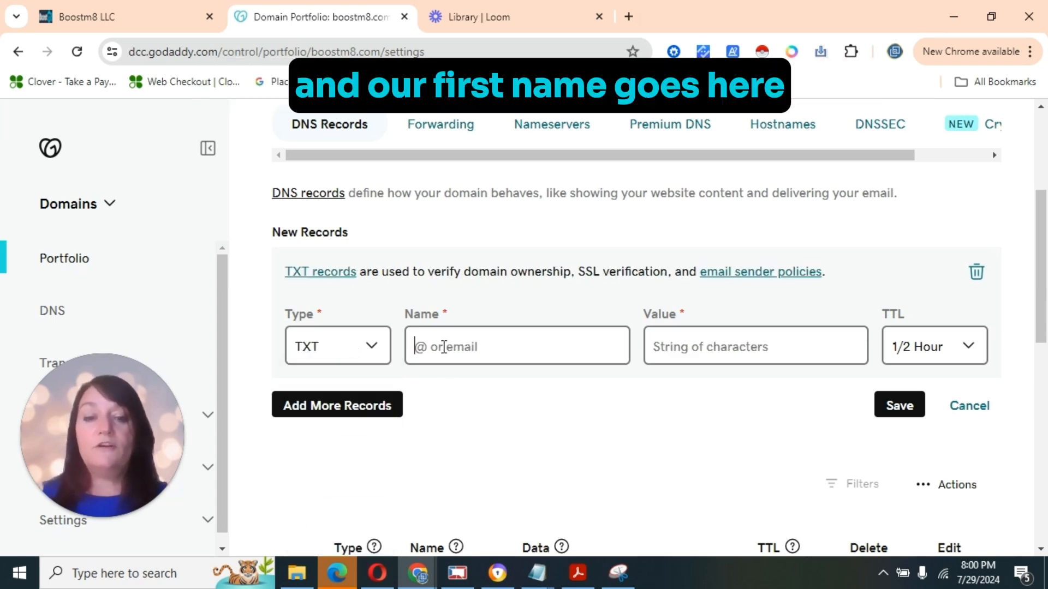
{"action": "type", "text": "mailo._domainkey"}
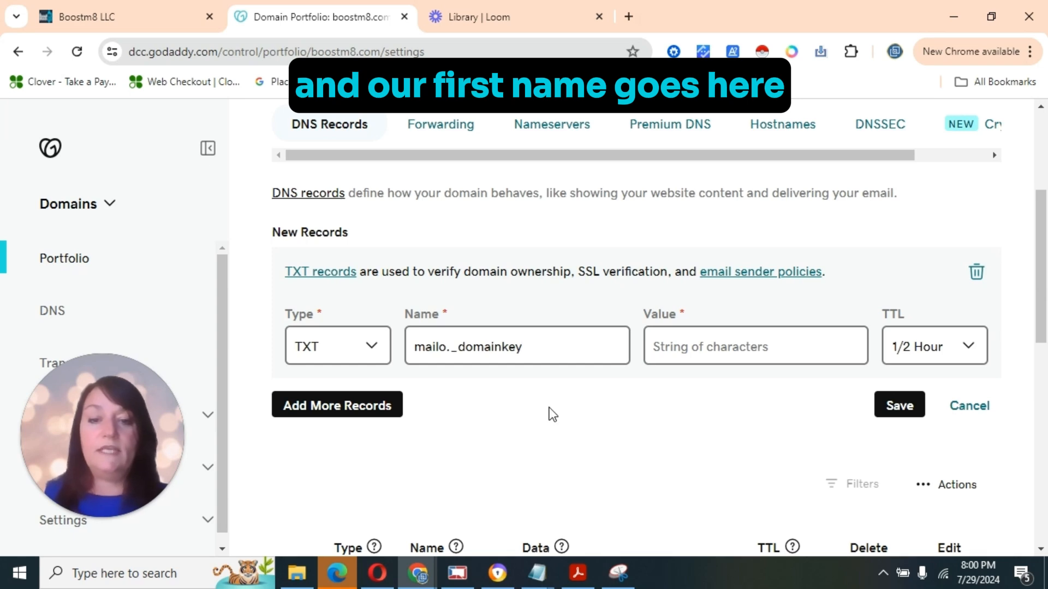
{"action": "left_click", "coordinate": [109, 17]}
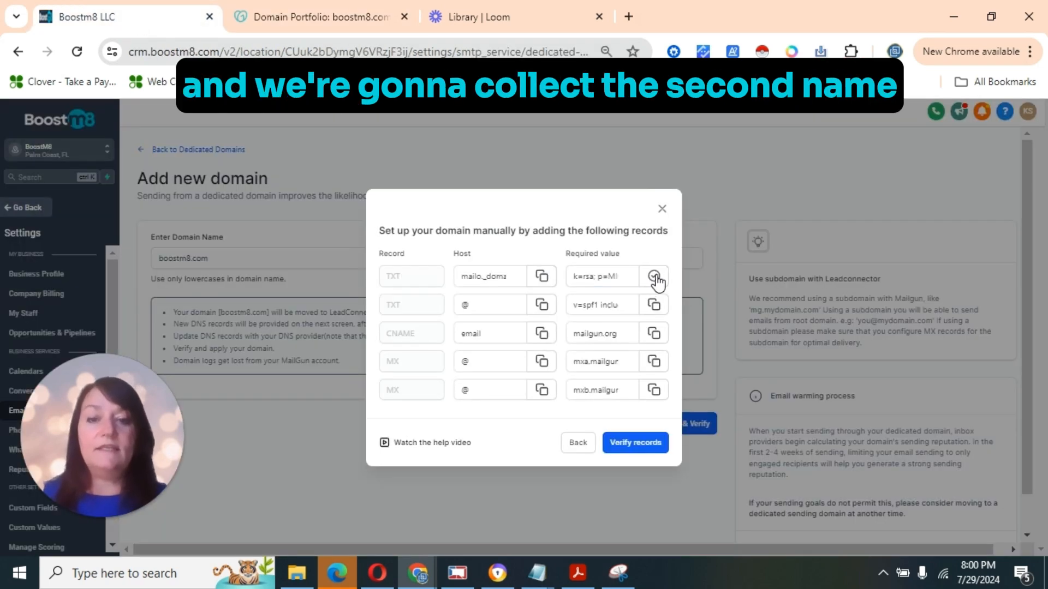
{"action": "left_click", "coordinate": [299, 16]}
{"action": "key", "text": "ctrl+v"}
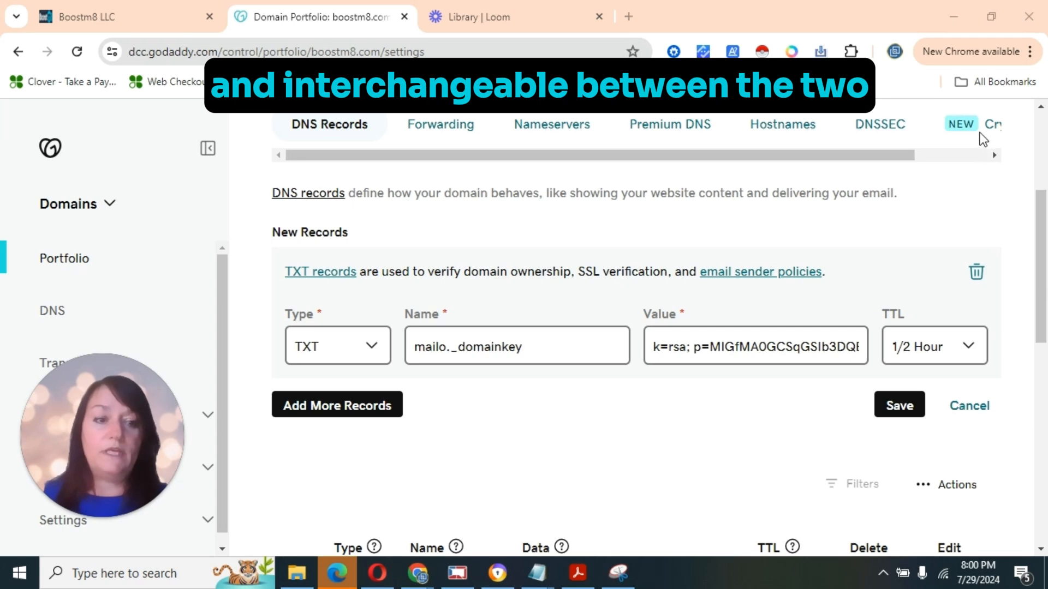
{"action": "left_click", "coordinate": [928, 350]}
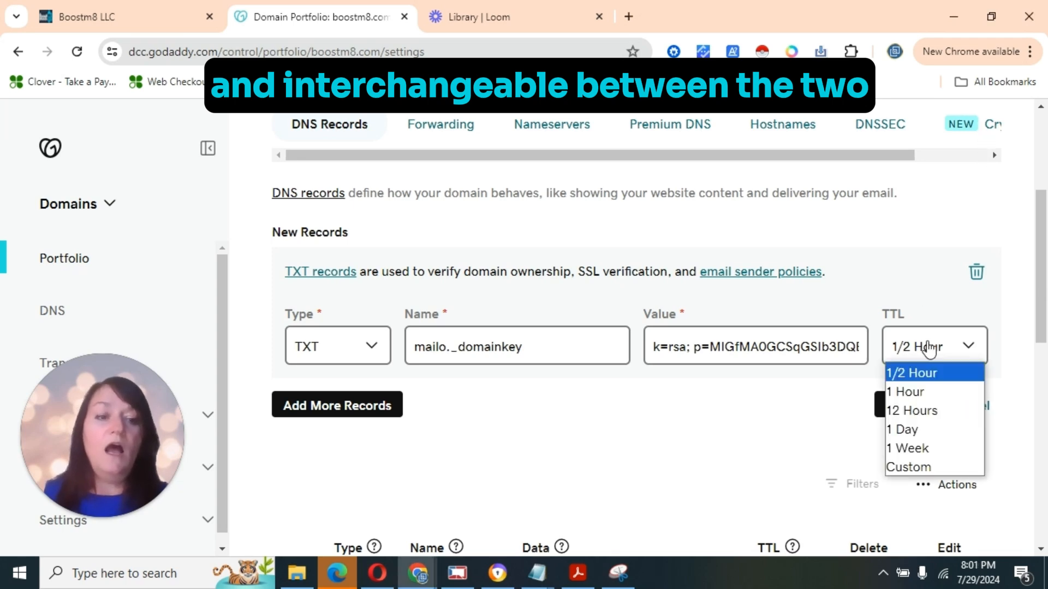
{"action": "left_click", "coordinate": [905, 466]}
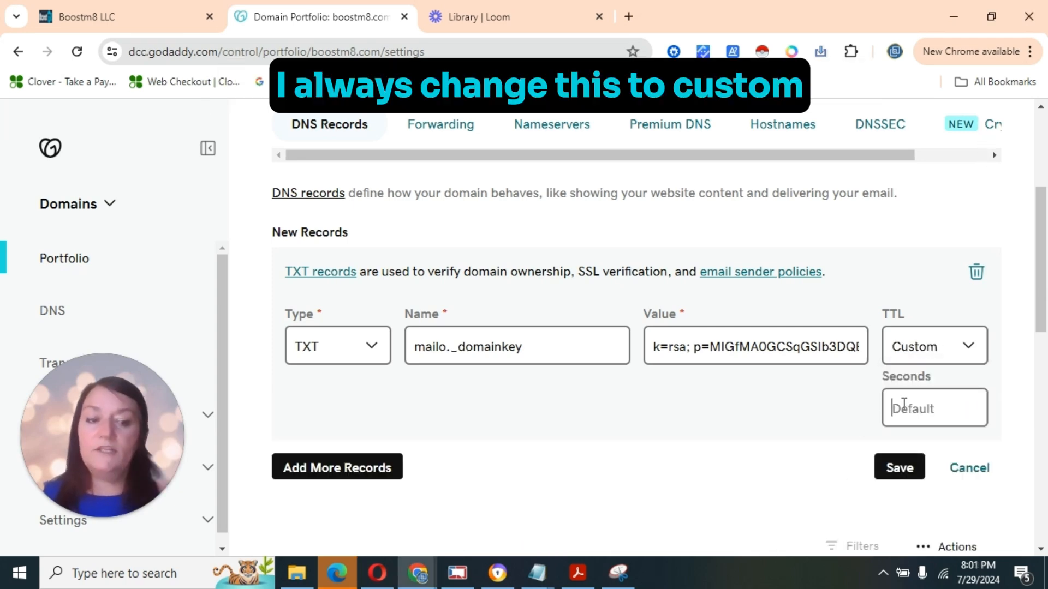
{"action": "type", "text": "600"}
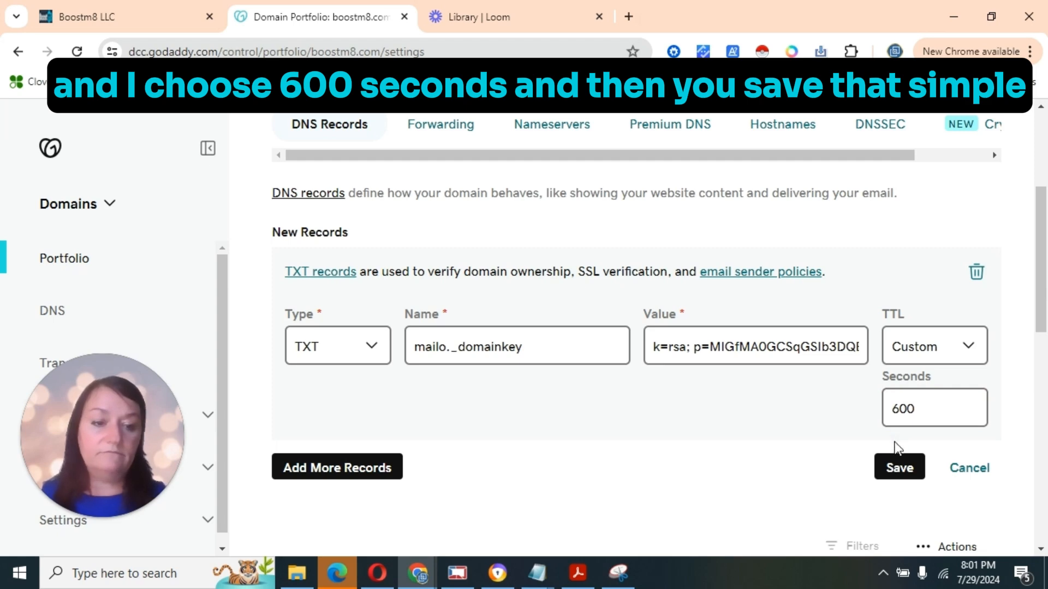
{"action": "left_click", "coordinate": [895, 467]}
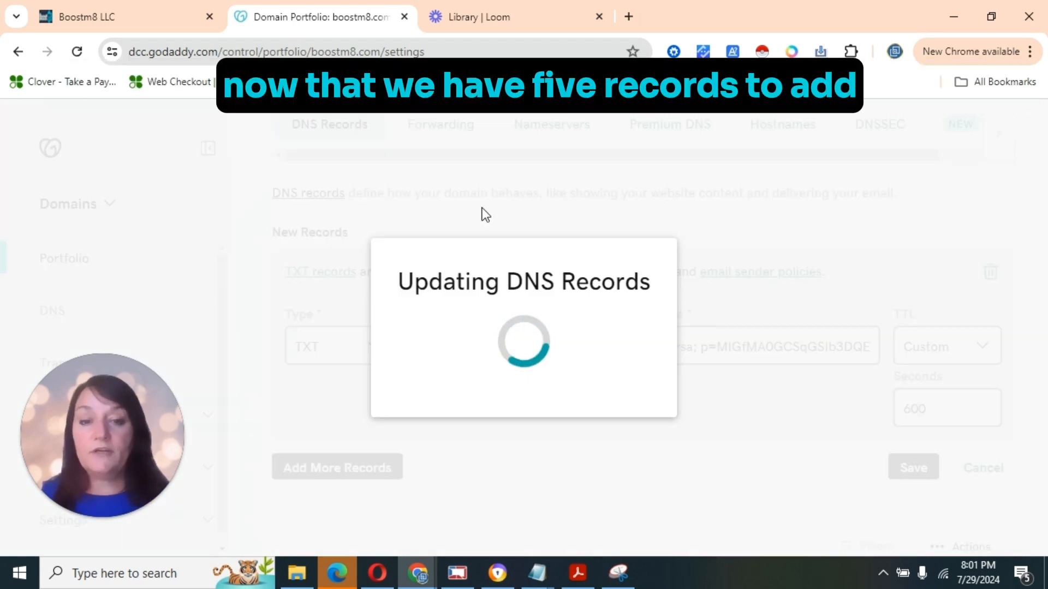
Start another new GoDaddy record as a TXT type named @
{"action": "left_click", "coordinate": [353, 338]}
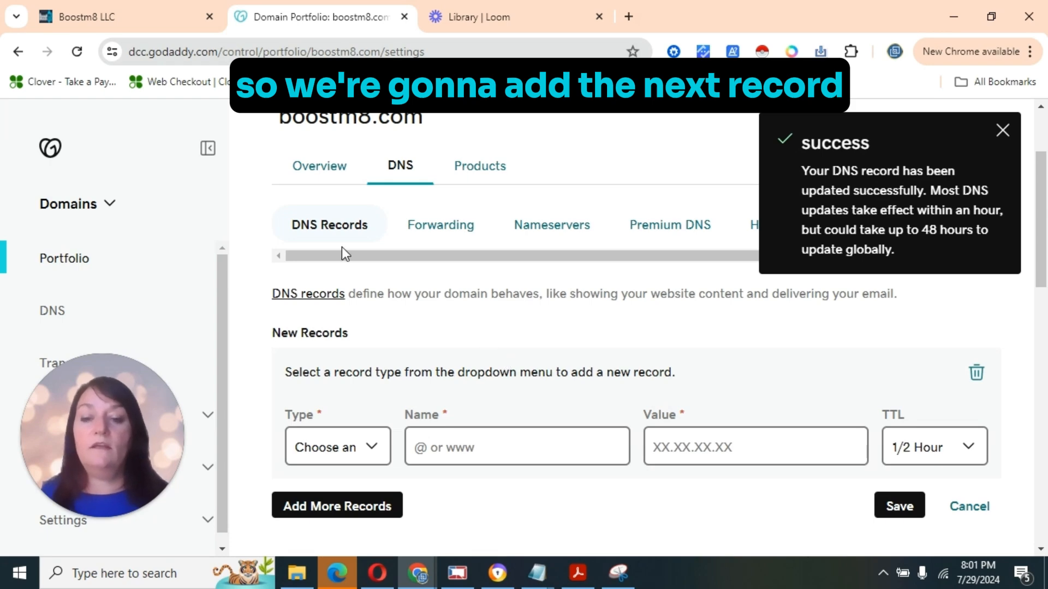
{"action": "left_click", "coordinate": [135, 18]}
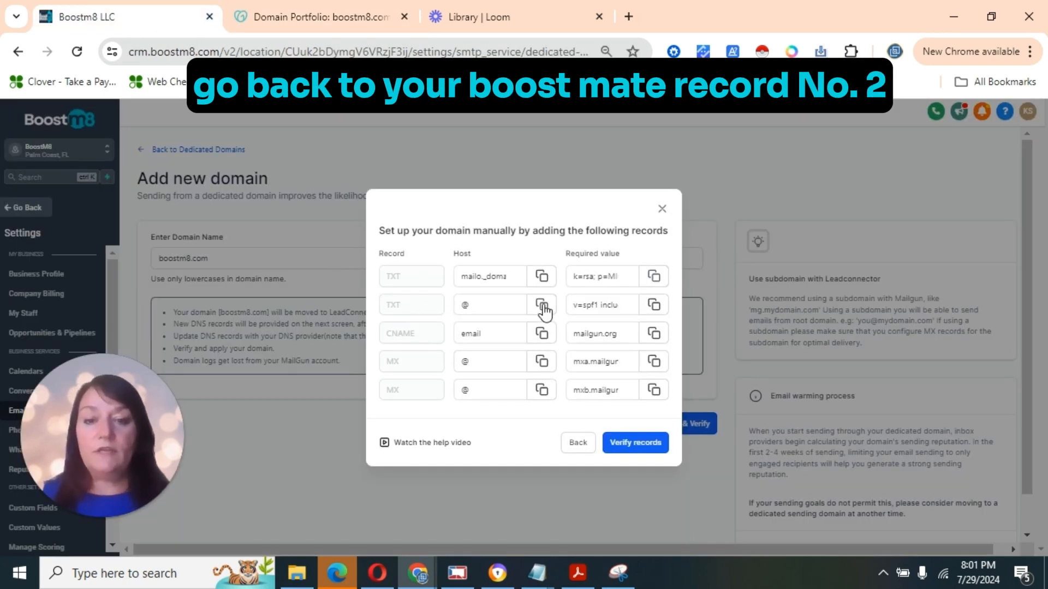
{"action": "left_click", "coordinate": [543, 309]}
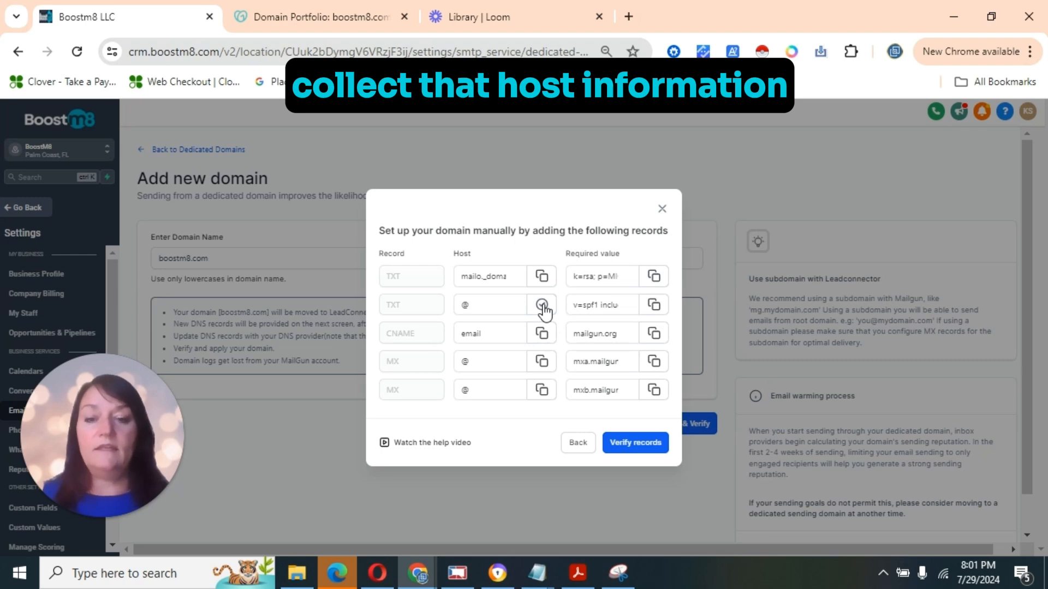
{"action": "left_click", "coordinate": [281, 25]}
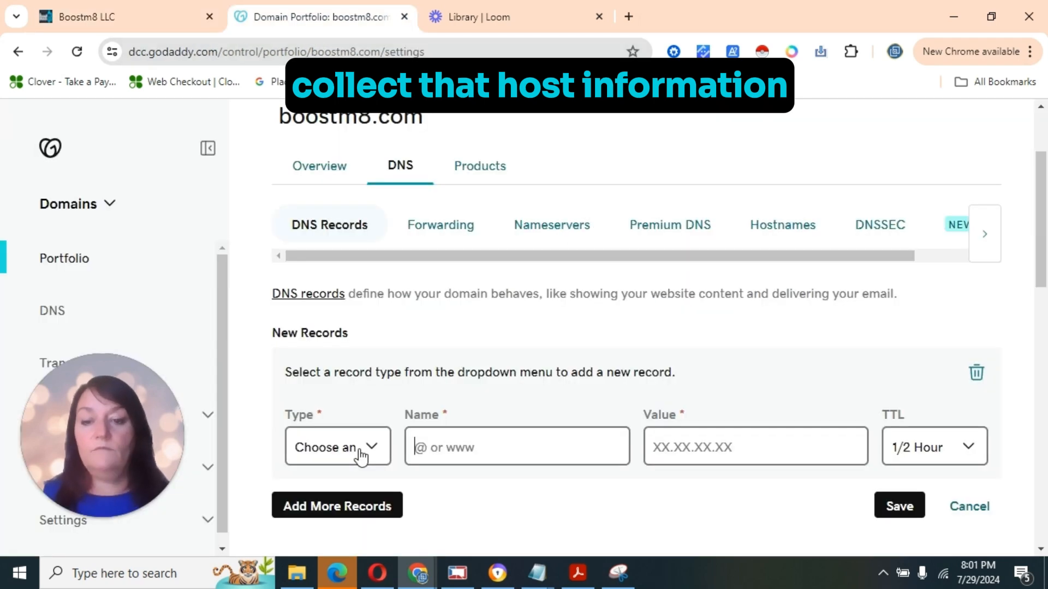
{"action": "left_click", "coordinate": [358, 455]}
{"action": "left_click", "coordinate": [334, 343]}
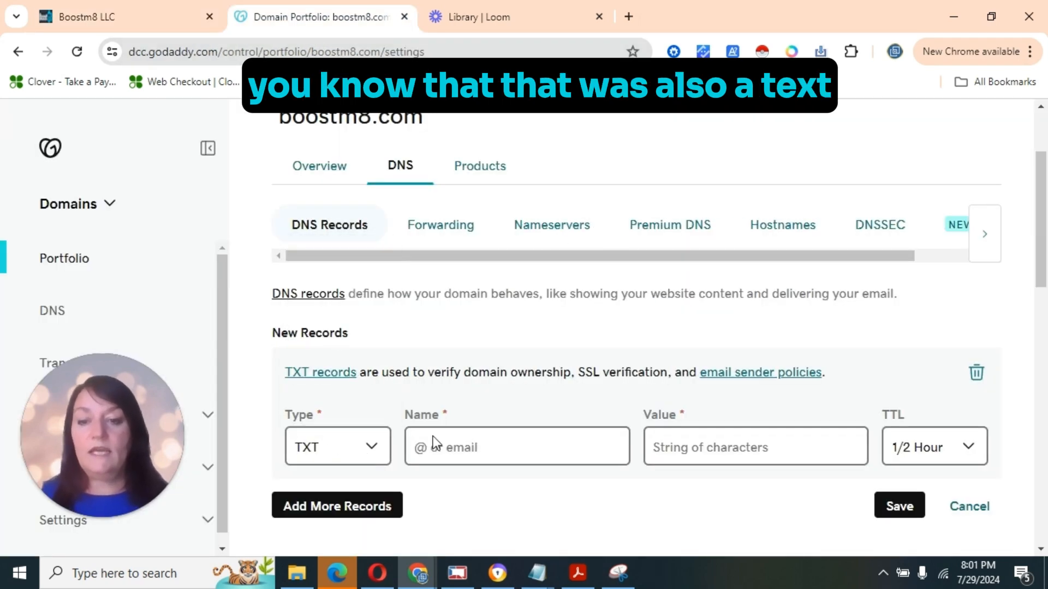
{"action": "left_click", "coordinate": [460, 449]}
{"action": "type", "text": "@"}
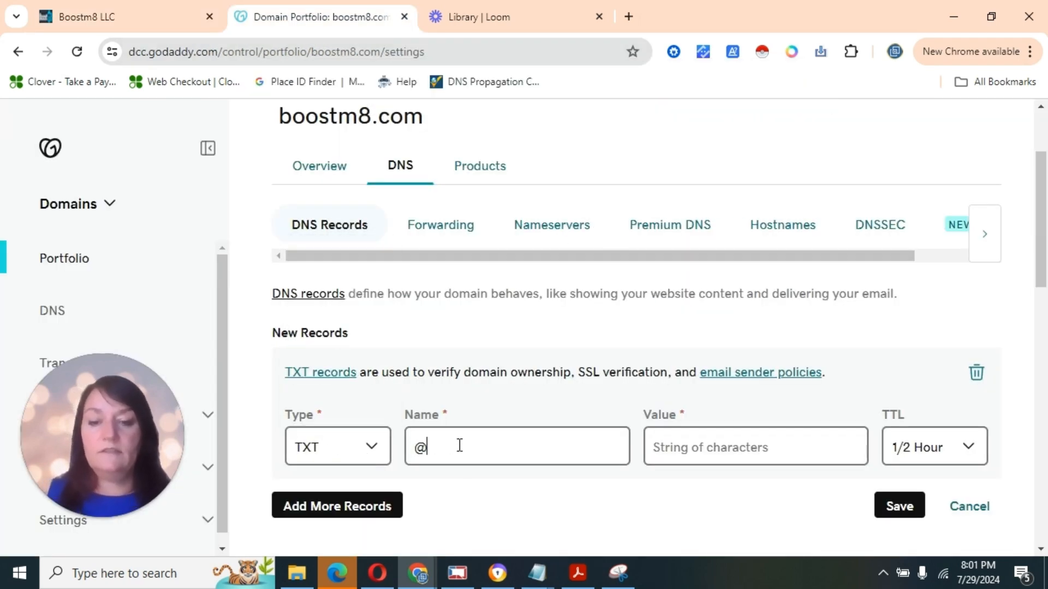
Paste v=spf1 include:mailgun.org ~all as its value, set a 600-second TTL, and save
{"action": "left_click", "coordinate": [136, 11]}
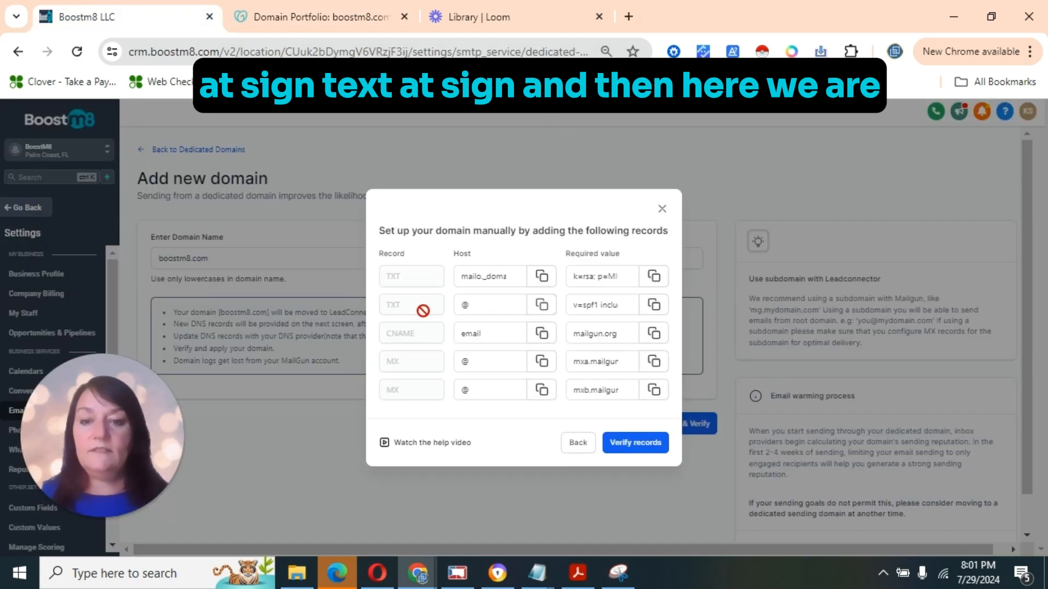
{"action": "left_click", "coordinate": [655, 307]}
{"action": "left_click", "coordinate": [283, 19]}
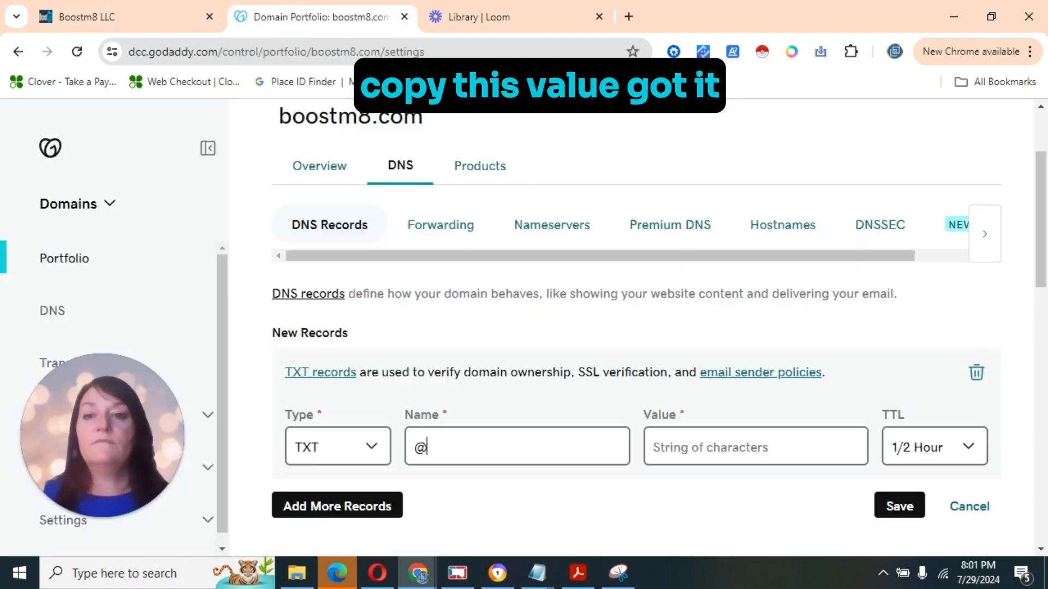
{"action": "left_click", "coordinate": [681, 444]}
{"action": "key", "text": "ctrl+v"}
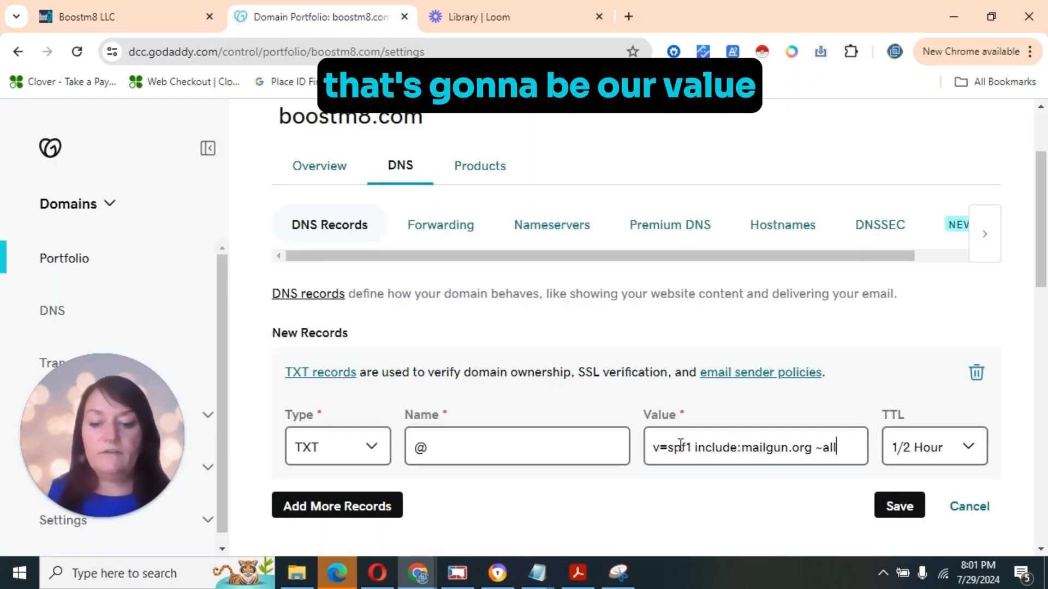
{"action": "left_click", "coordinate": [931, 448]}
{"action": "left_click", "coordinate": [906, 420]}
{"action": "left_click", "coordinate": [910, 509]}
{"action": "type", "text": "600"}
{"action": "scroll", "coordinate": [915, 510], "scroll_direction": "down", "scroll_amount": 1}
{"action": "left_click", "coordinate": [899, 515]}
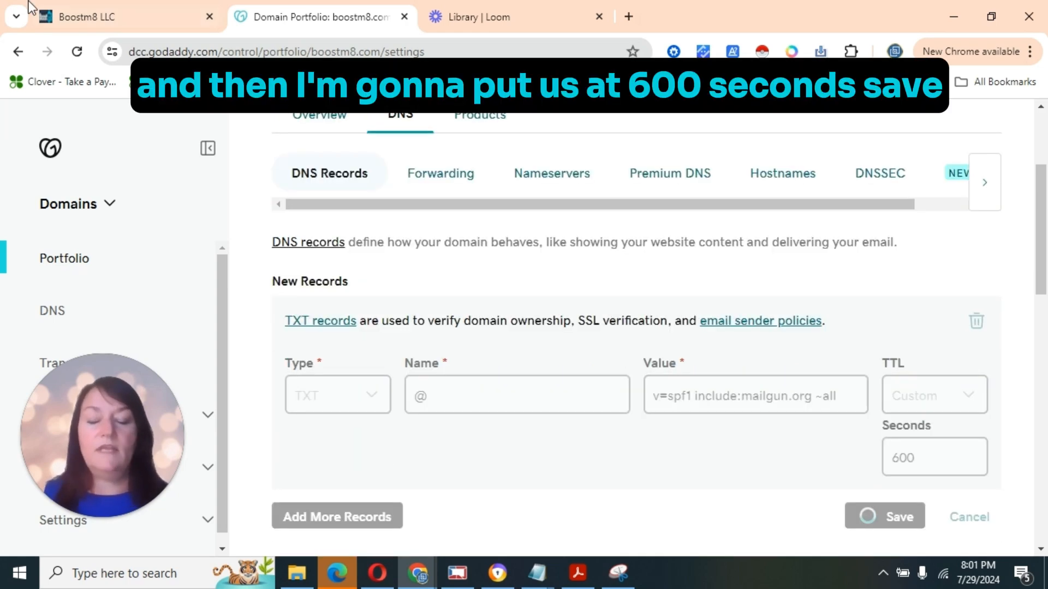
{"action": "left_click", "coordinate": [132, 21]}
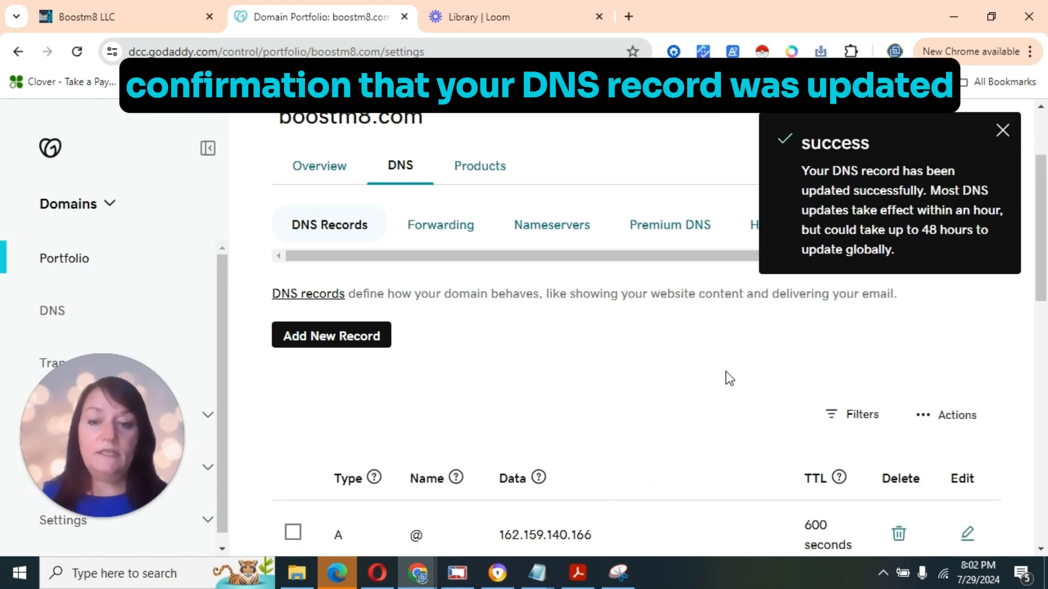
Save a CNAME record named email with value mailgun.org copied from Boostm8 and a 600-second TTL
{"action": "left_click", "coordinate": [321, 342]}
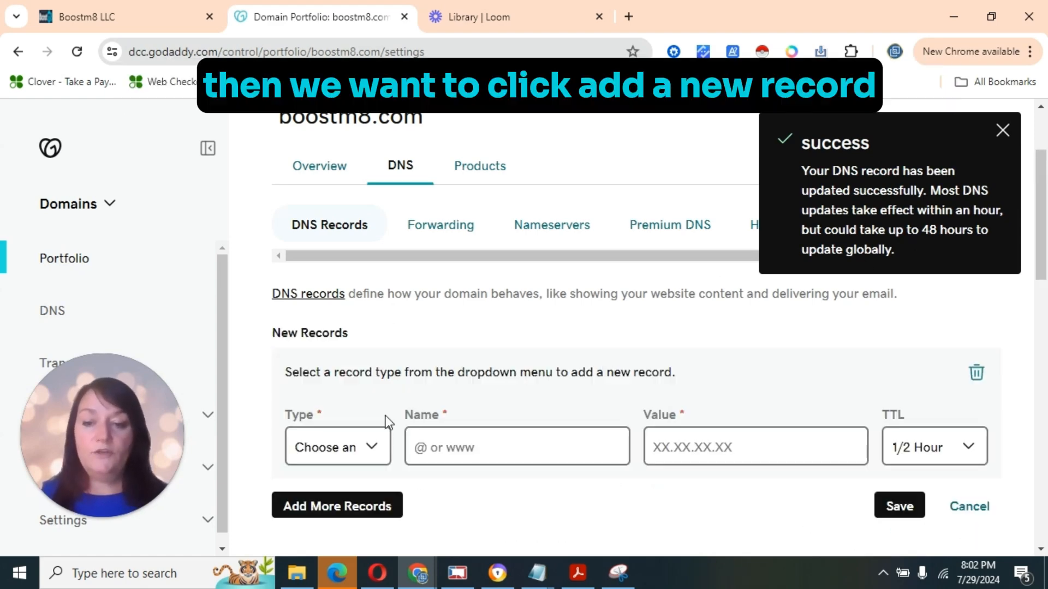
{"action": "left_click", "coordinate": [335, 448]}
{"action": "left_click", "coordinate": [324, 309]}
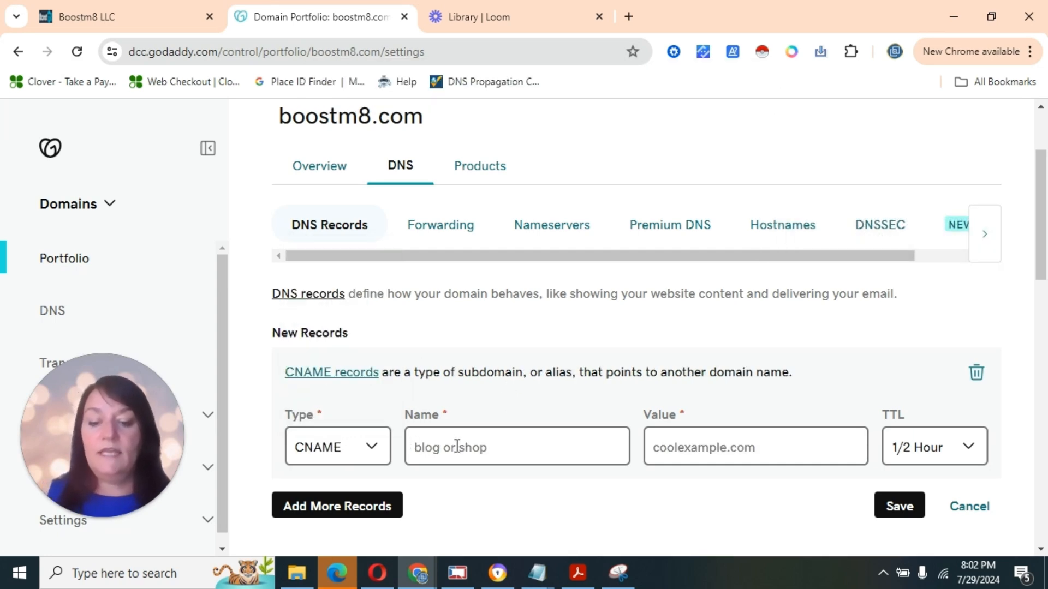
{"action": "type", "text": "email"}
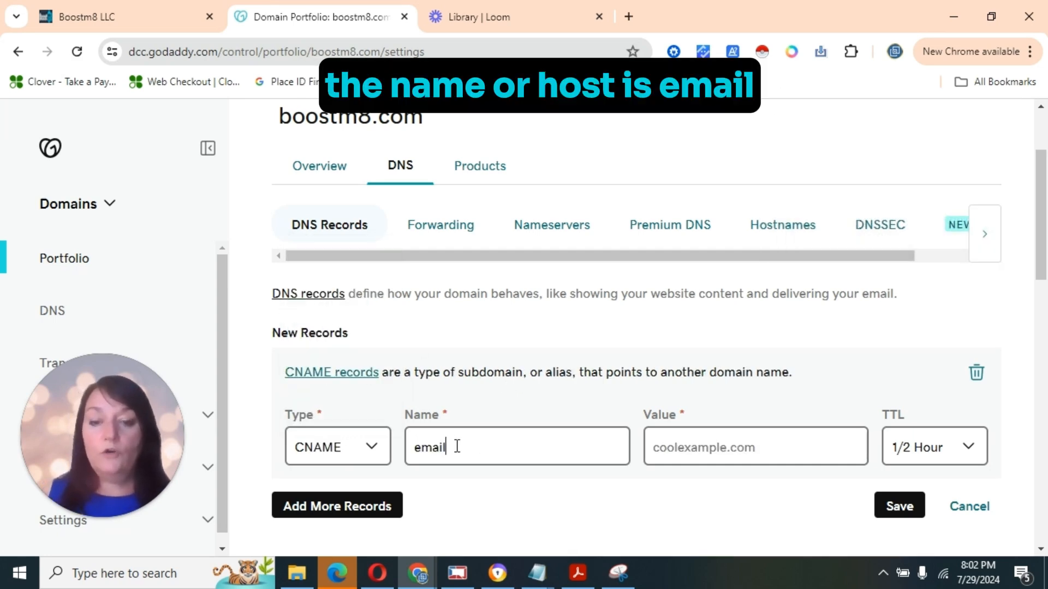
{"action": "left_click", "coordinate": [145, 18]}
{"action": "left_click", "coordinate": [654, 334]}
{"action": "left_click", "coordinate": [304, 17]}
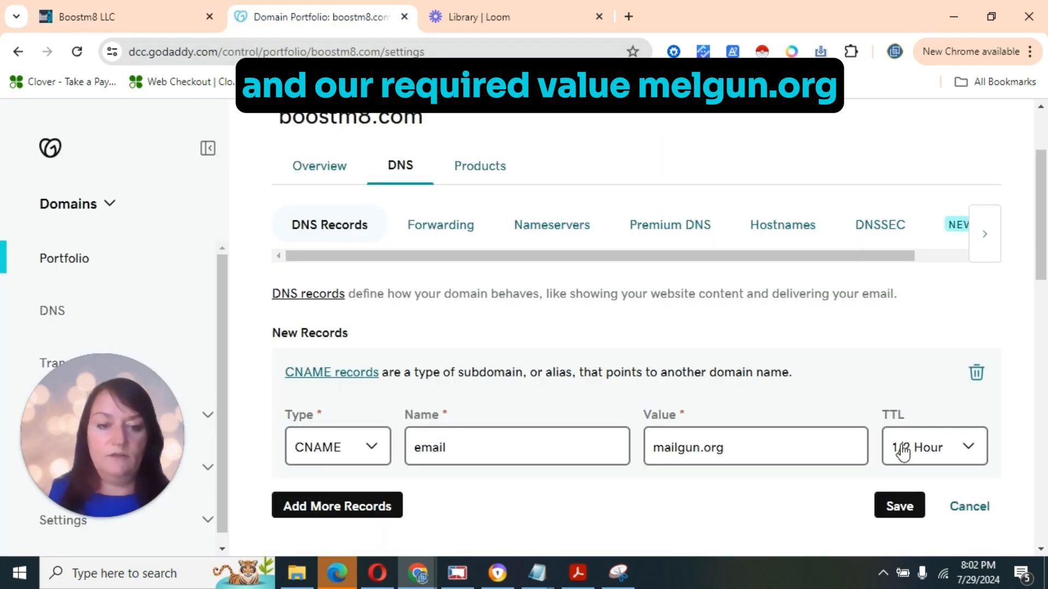
{"action": "left_click", "coordinate": [919, 448]}
{"action": "left_click", "coordinate": [917, 422]}
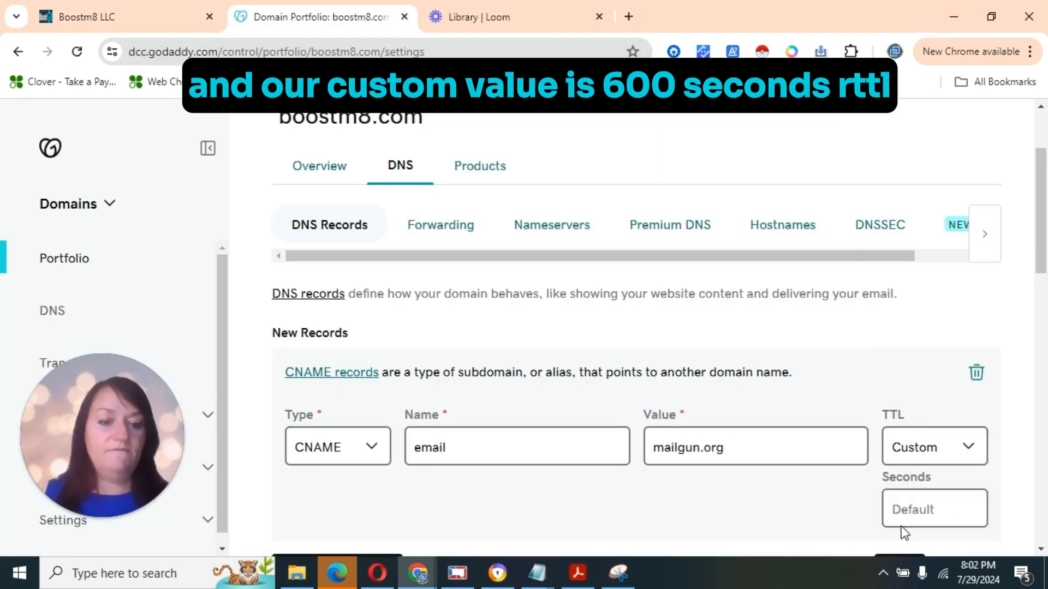
{"action": "type", "text": "600"}
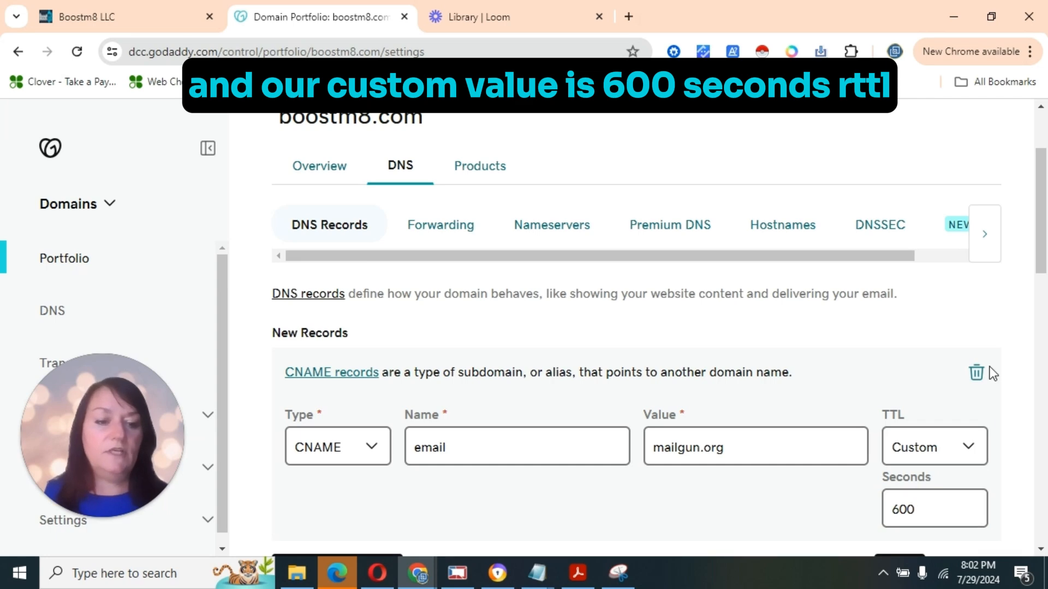
{"action": "scroll", "coordinate": [992, 374], "scroll_direction": "down", "scroll_amount": 1}
{"action": "left_click", "coordinate": [898, 489]}
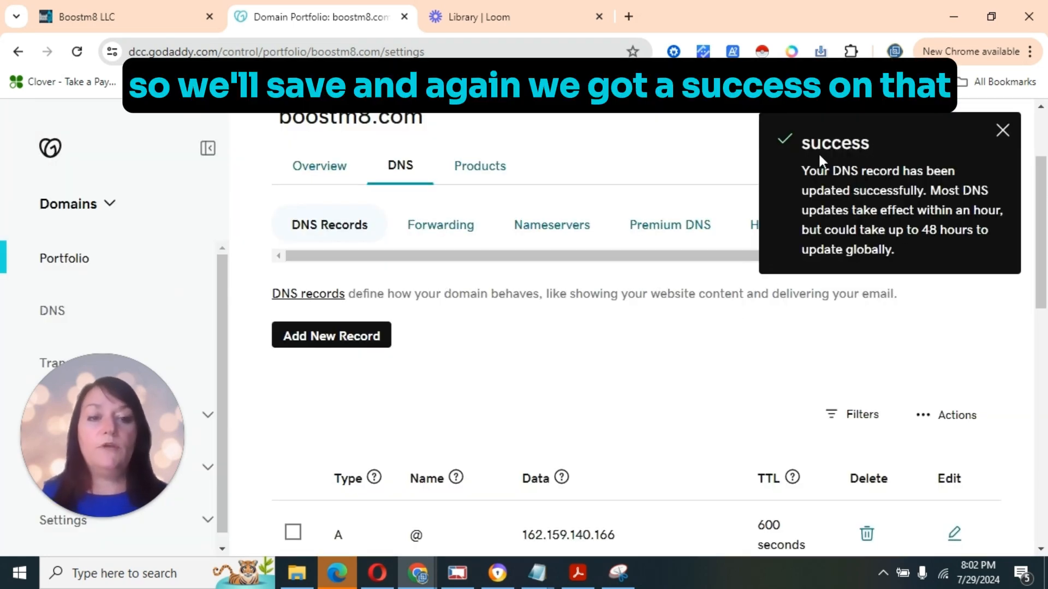
Start a new MX record named @ and copy mxa.mailgun.org from Boostm8's list
{"action": "left_click", "coordinate": [84, 17]}
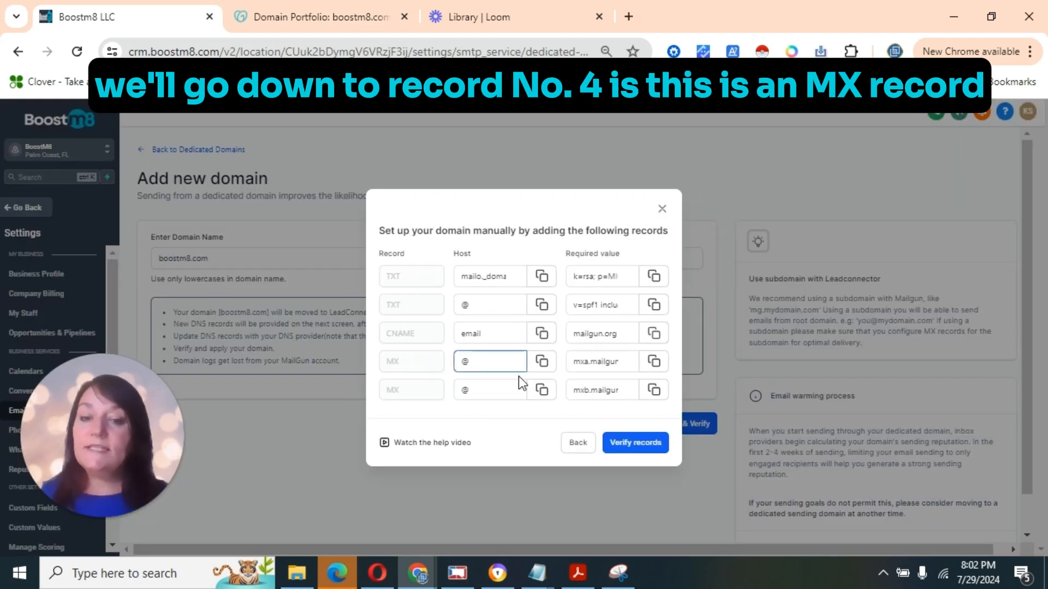
{"action": "left_click", "coordinate": [316, 19]}
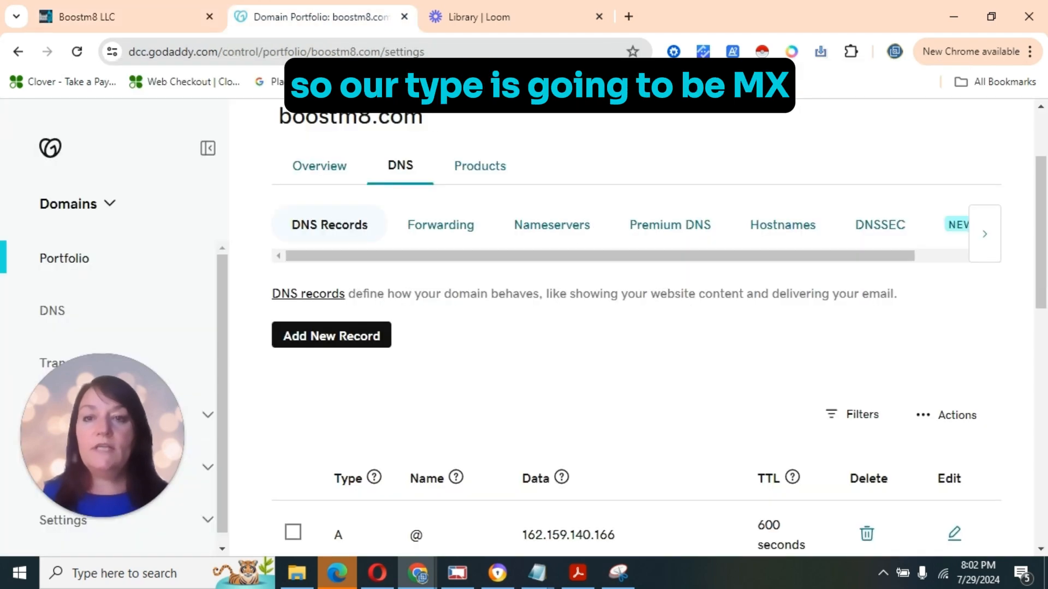
{"action": "left_click", "coordinate": [321, 343]}
{"action": "left_click", "coordinate": [330, 328]}
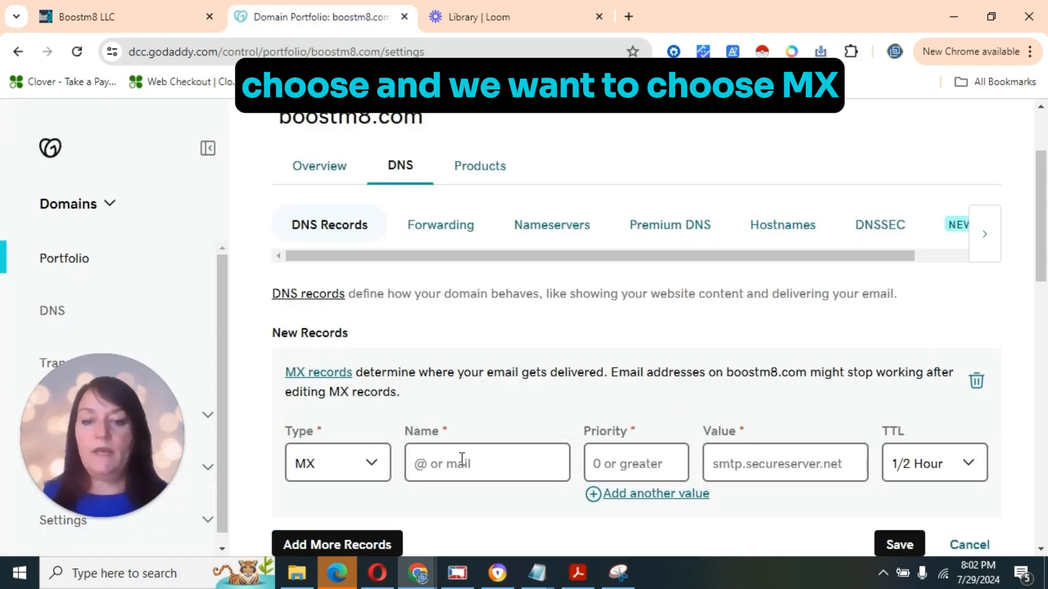
{"action": "type", "text": "@"}
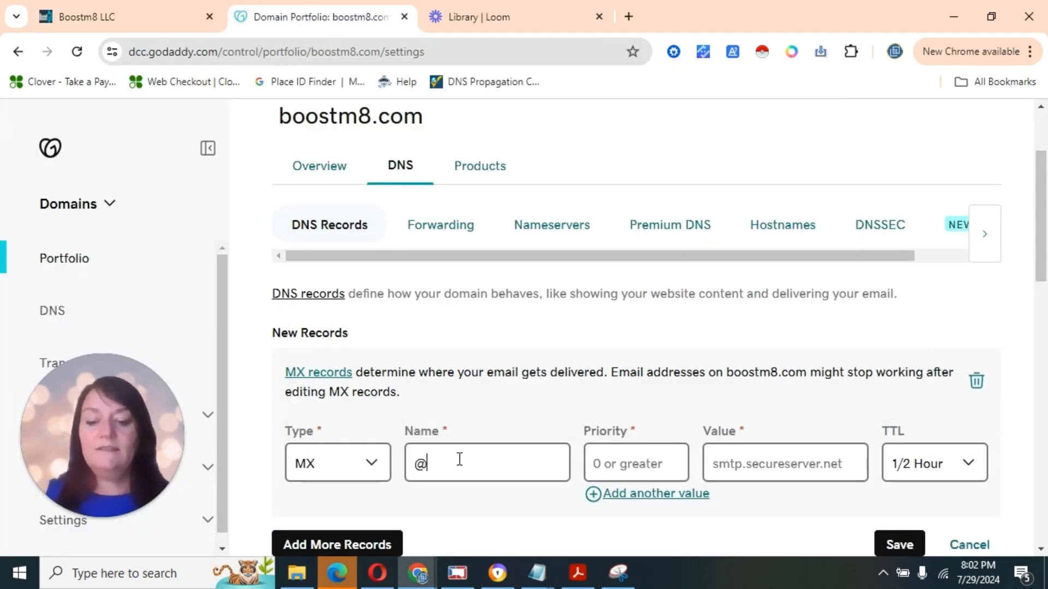
{"action": "left_click", "coordinate": [123, 7]}
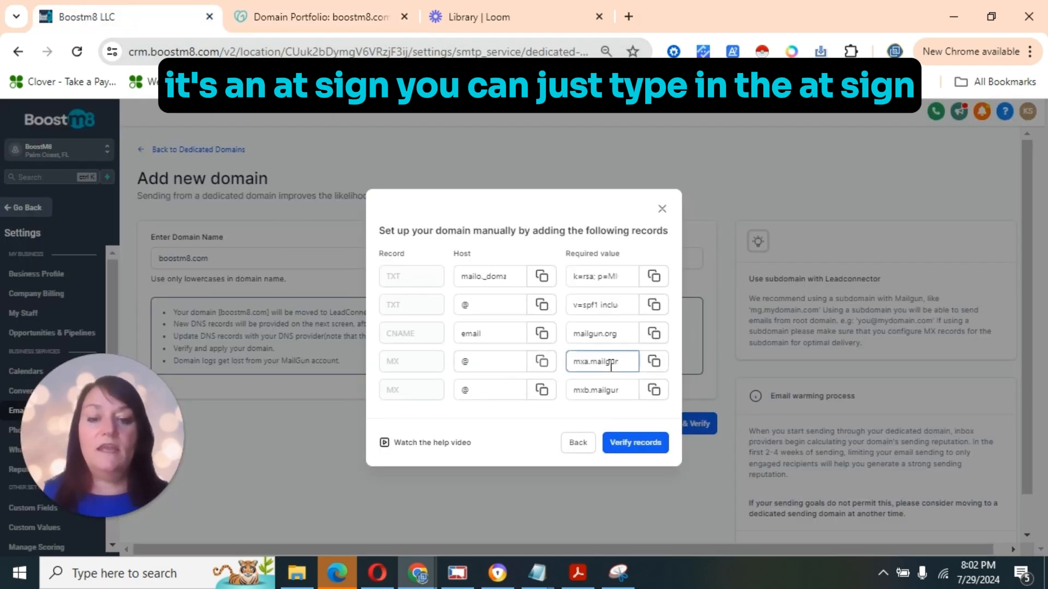
{"action": "left_click", "coordinate": [575, 364]}
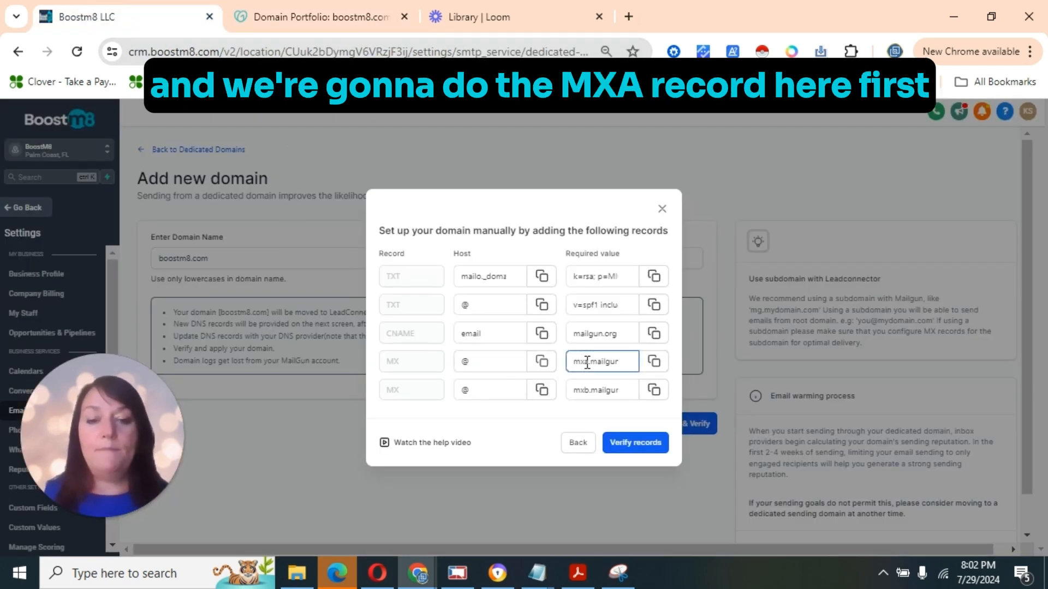
{"action": "left_click", "coordinate": [655, 361]}
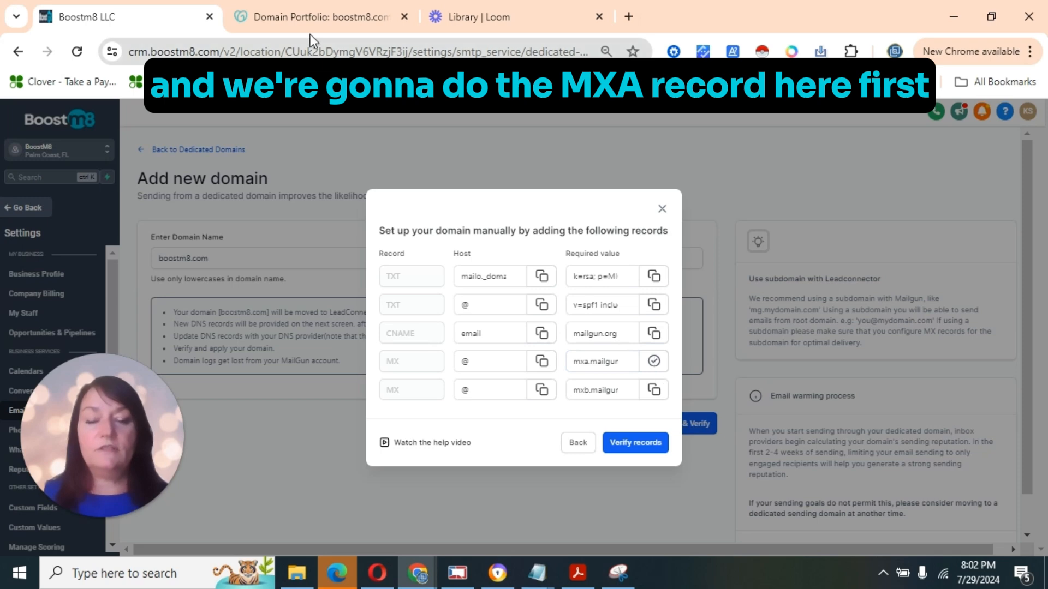
Paste mxa.mailgun.org as the value with priority 10 and a 600-second TTL, then save
{"action": "left_click", "coordinate": [283, 22]}
{"action": "key", "text": "ctrl+v"}
{"action": "type", "text": "1"}
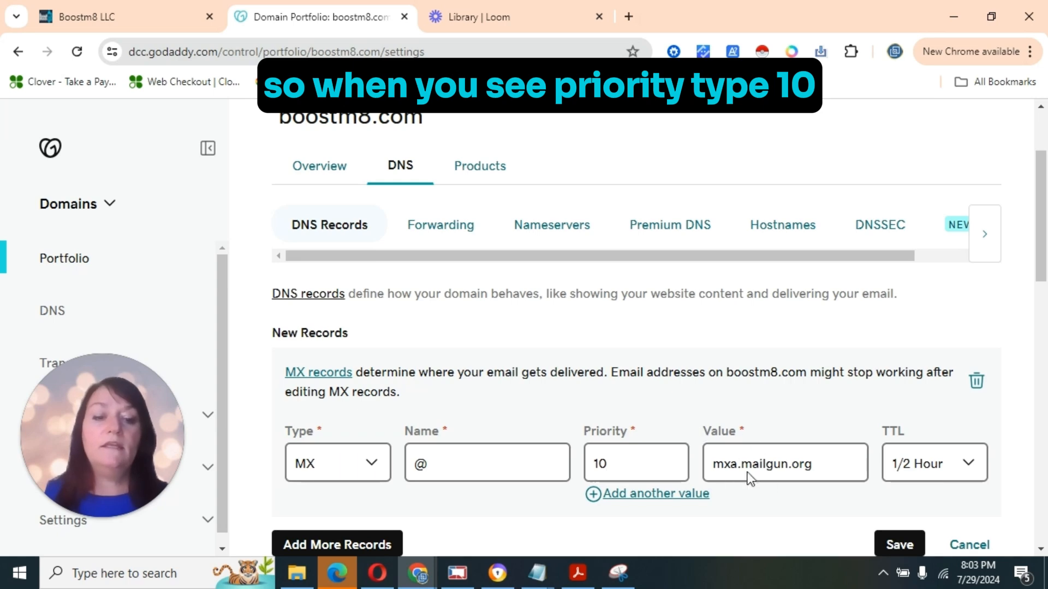
{"action": "left_click", "coordinate": [945, 473]}
{"action": "left_click", "coordinate": [919, 435]}
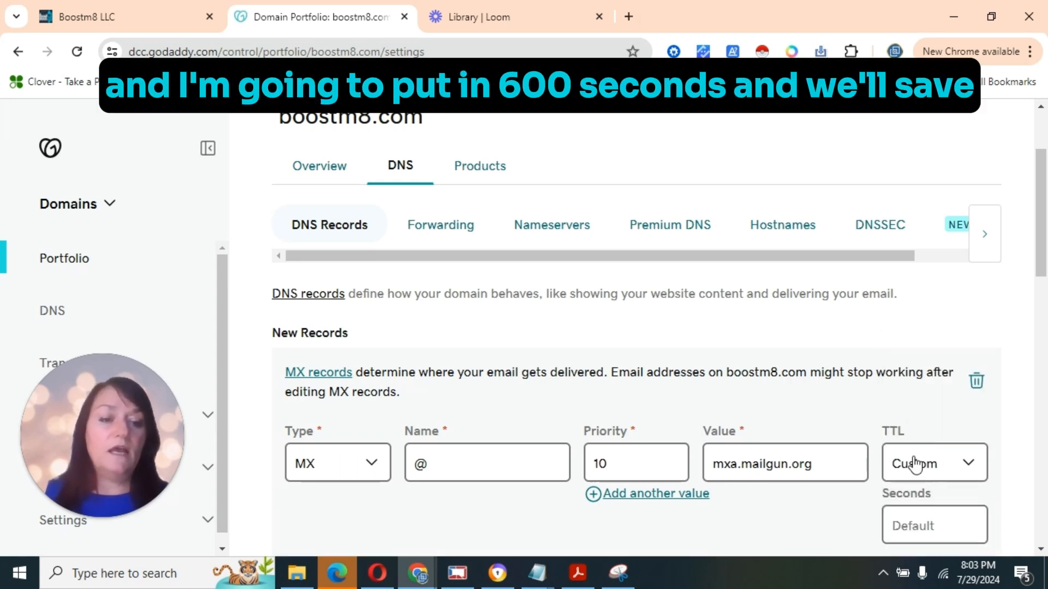
{"action": "scroll", "coordinate": [993, 360], "scroll_direction": "down", "scroll_amount": 1}
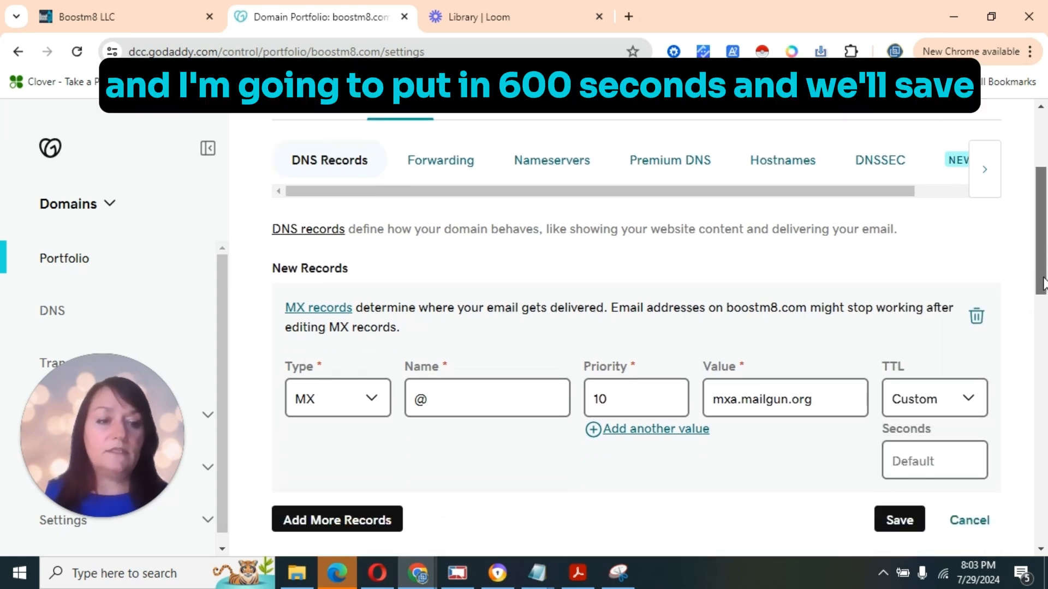
{"action": "left_click", "coordinate": [910, 458]}
{"action": "type", "text": "600"}
{"action": "left_click", "coordinate": [899, 520]}
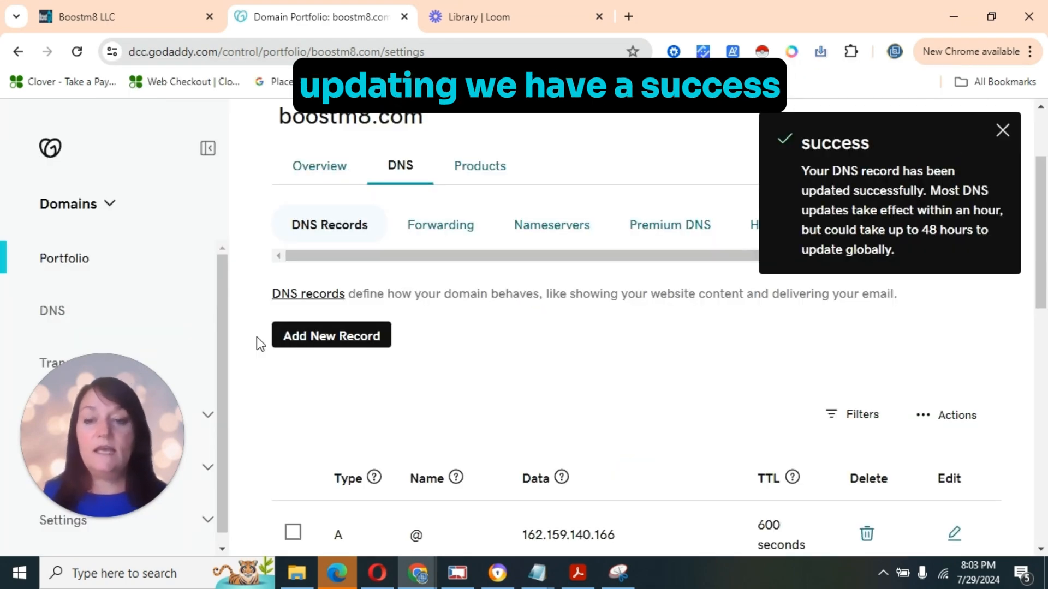
{"action": "left_click", "coordinate": [295, 336]}
{"action": "left_click", "coordinate": [112, 16]}
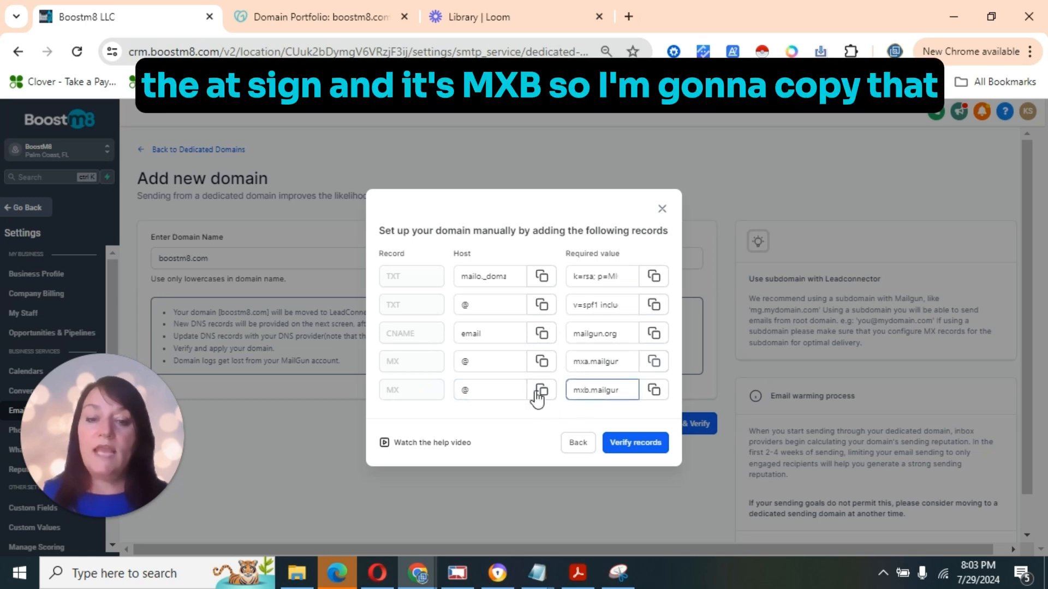
Create an MX record @ with priority 10 and mxb.mailgun.org pasted as its value
{"action": "left_click", "coordinate": [655, 391]}
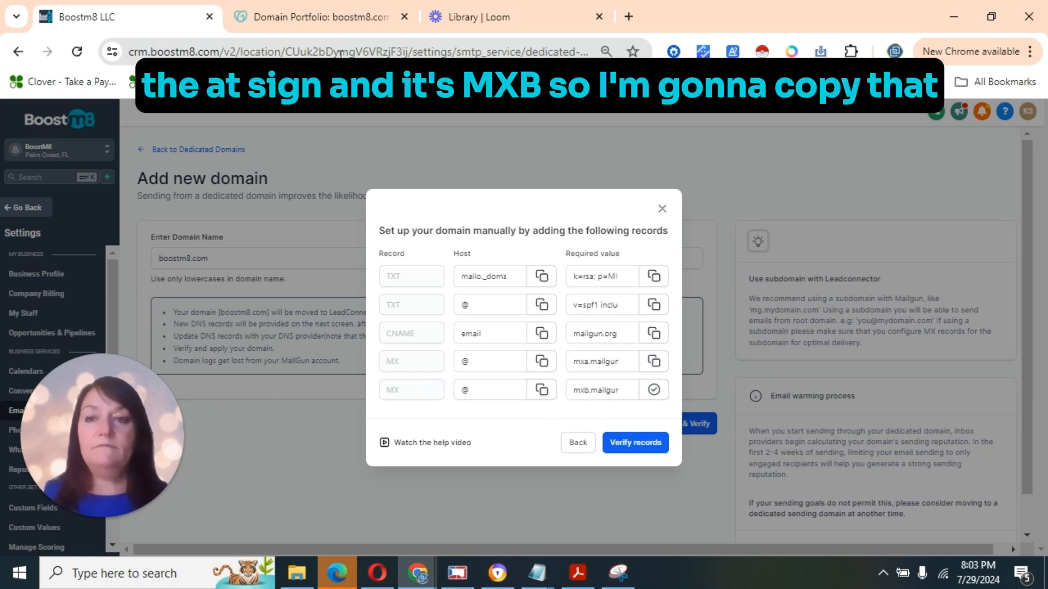
{"action": "left_click", "coordinate": [319, 16]}
{"action": "left_click", "coordinate": [299, 326]}
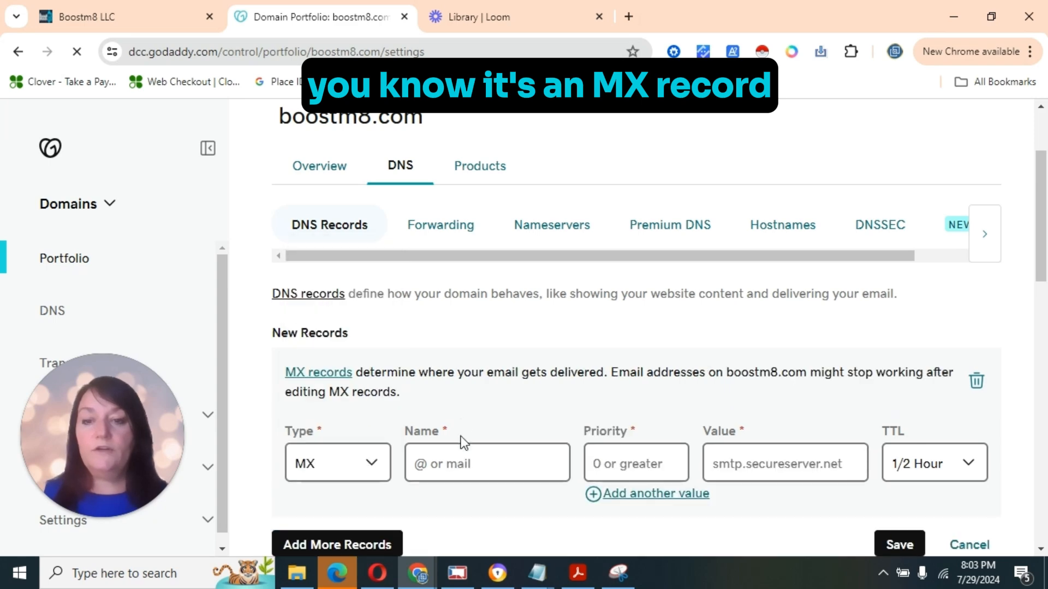
{"action": "type", "text": "@"}
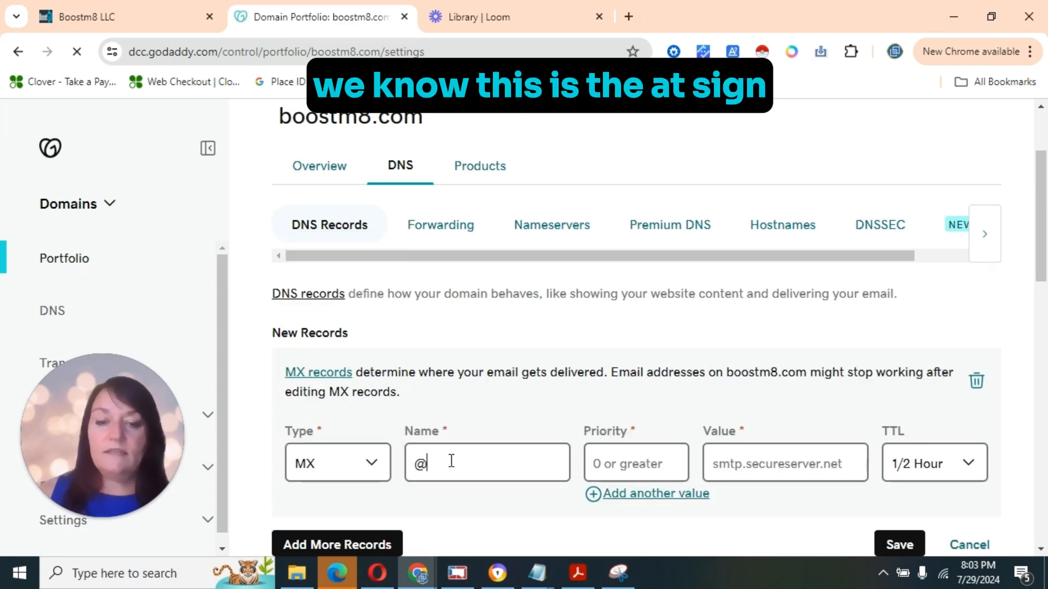
{"action": "type", "text": "10"}
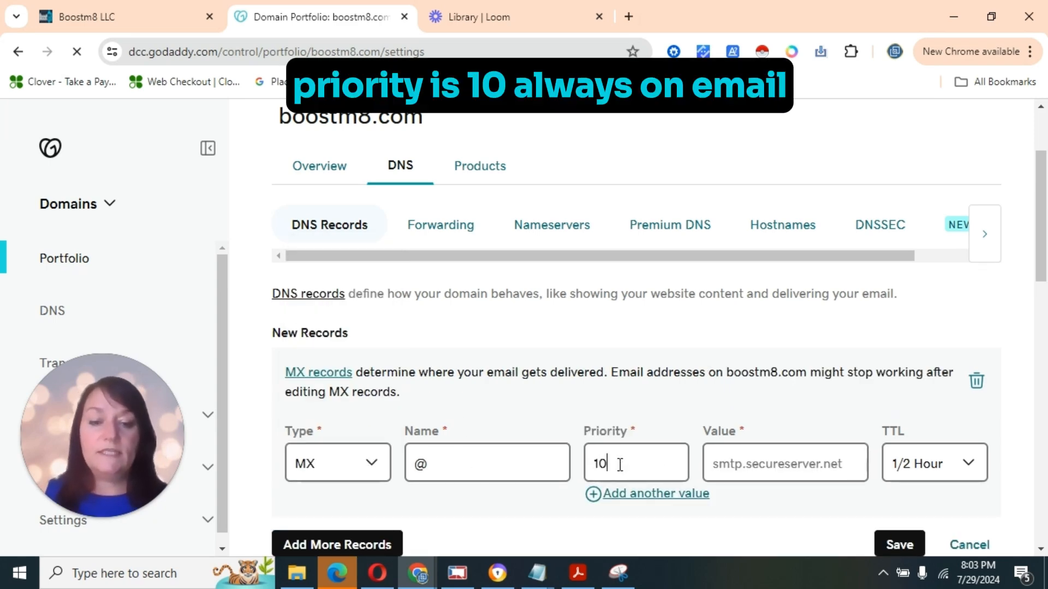
{"action": "left_click", "coordinate": [753, 463]}
{"action": "key", "text": "ctrl+v"}
Give it a custom 600-second TTL, save it, and return to Boostm8's records list
{"action": "left_click", "coordinate": [924, 466]}
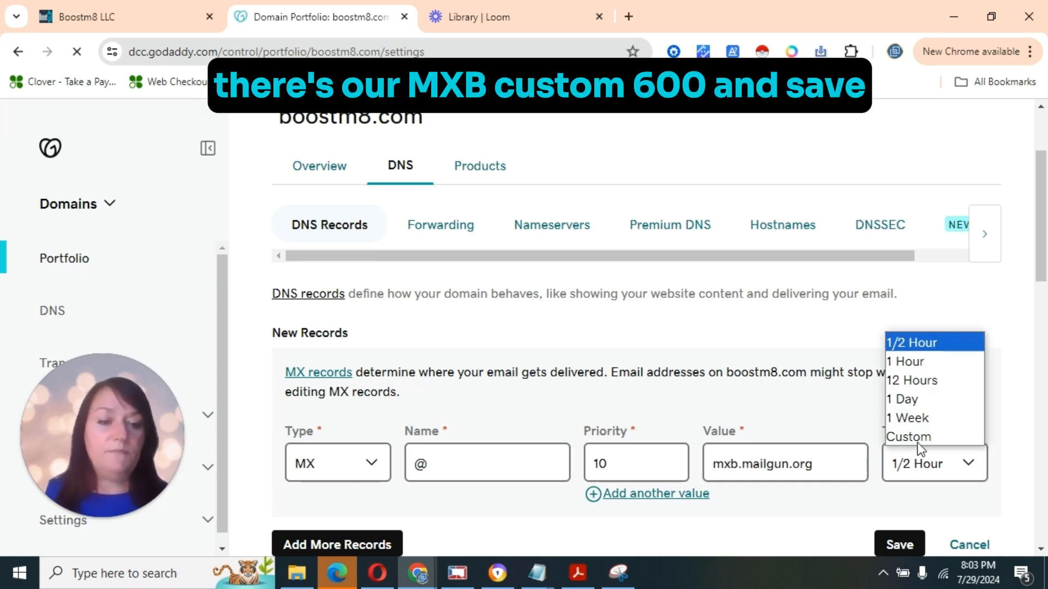
{"action": "left_click", "coordinate": [915, 437]}
{"action": "scroll", "coordinate": [928, 437], "scroll_direction": "down", "scroll_amount": 2}
{"action": "left_click", "coordinate": [904, 407]}
{"action": "type", "text": "600"}
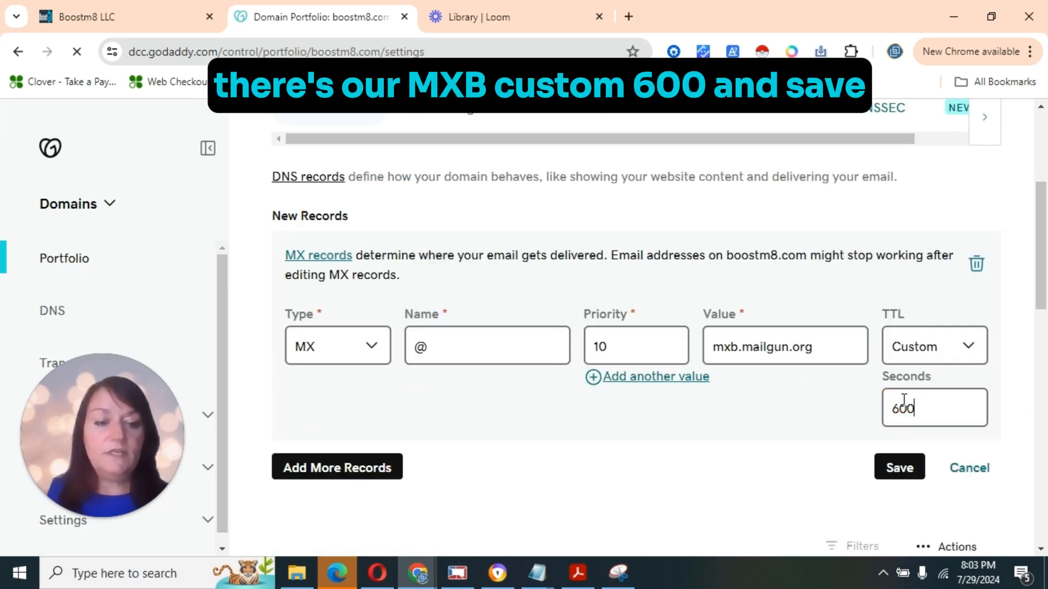
{"action": "left_click", "coordinate": [899, 467]}
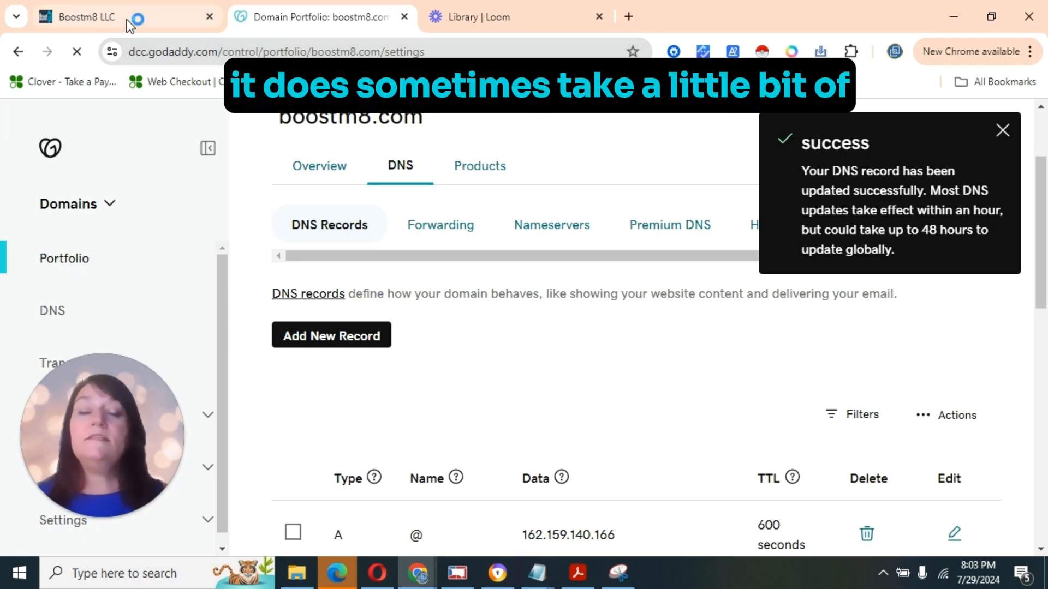
{"action": "left_click", "coordinate": [128, 24]}
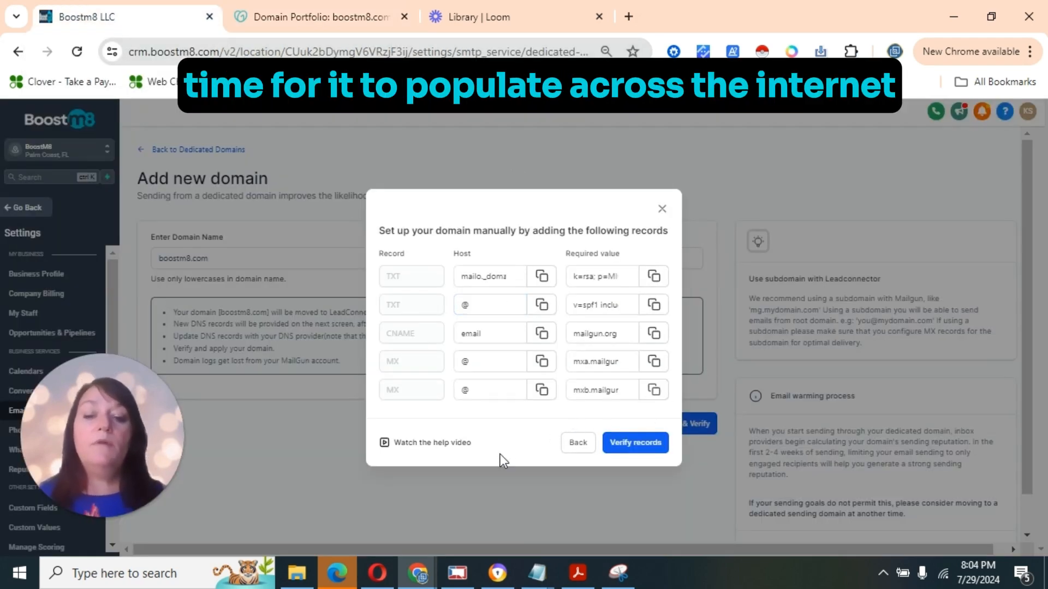
Run verification, confirm the five Mailgun records pass, and select the unverified _dmarc hostname
{"action": "left_click", "coordinate": [631, 442]}
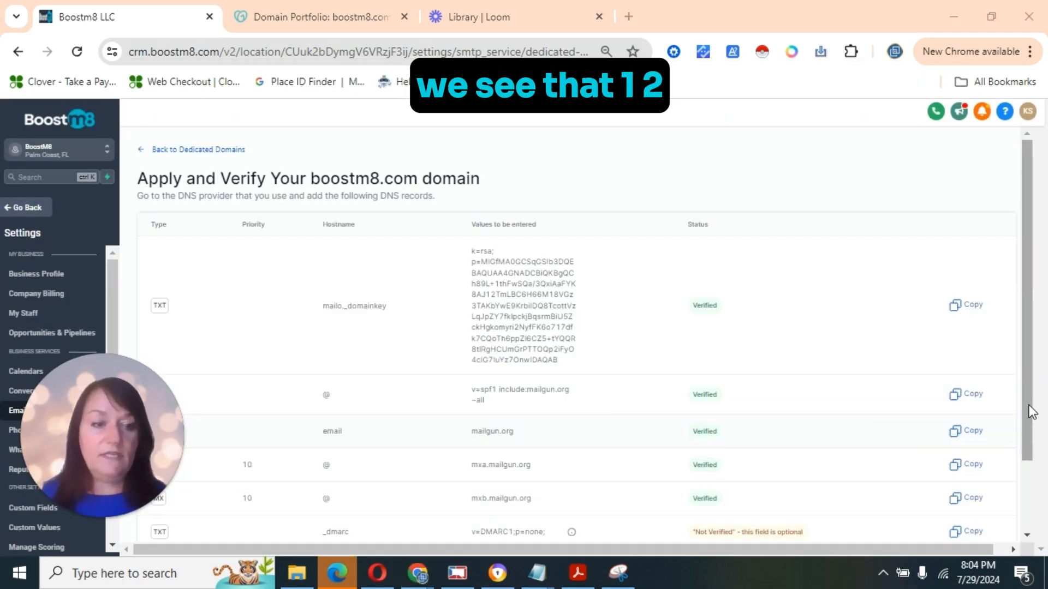
{"action": "scroll", "coordinate": [697, 290], "scroll_direction": "down", "scroll_amount": 2}
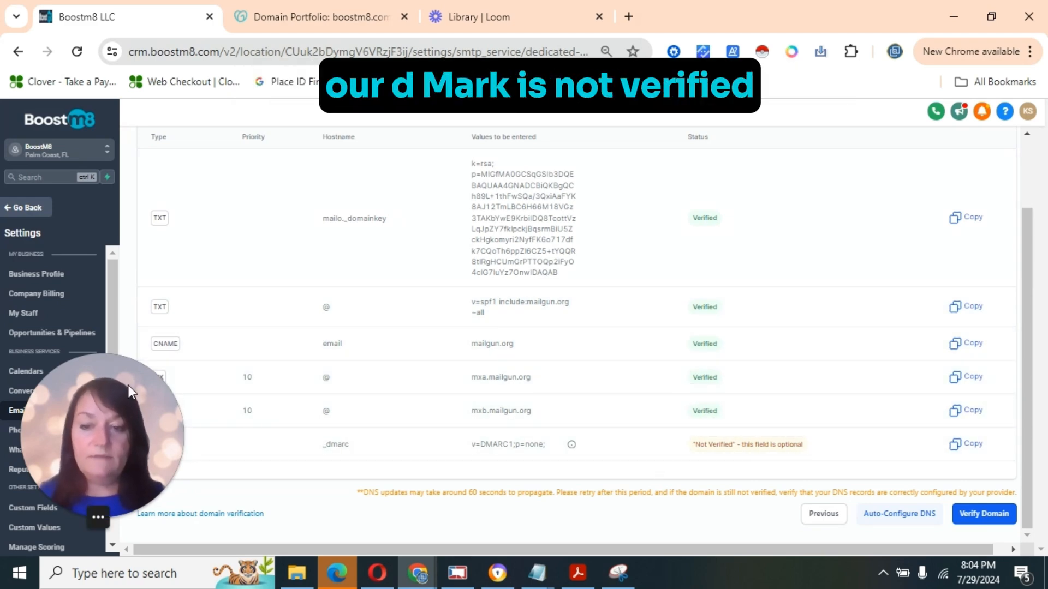
{"action": "left_click_drag", "start_coordinate": [112, 369], "coordinate": [119, 245]}
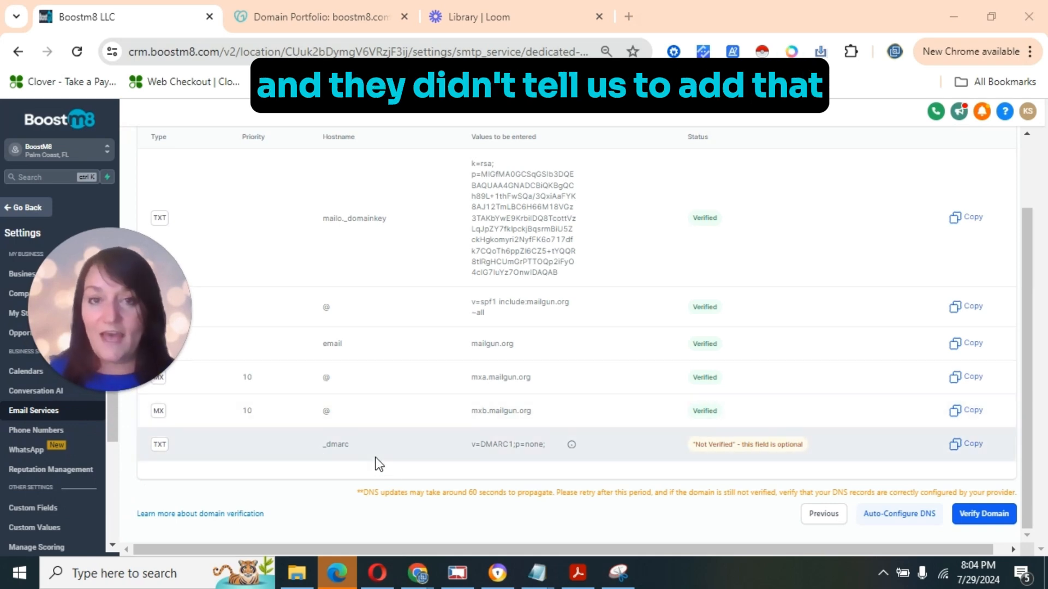
{"action": "double_click", "coordinate": [346, 444]}
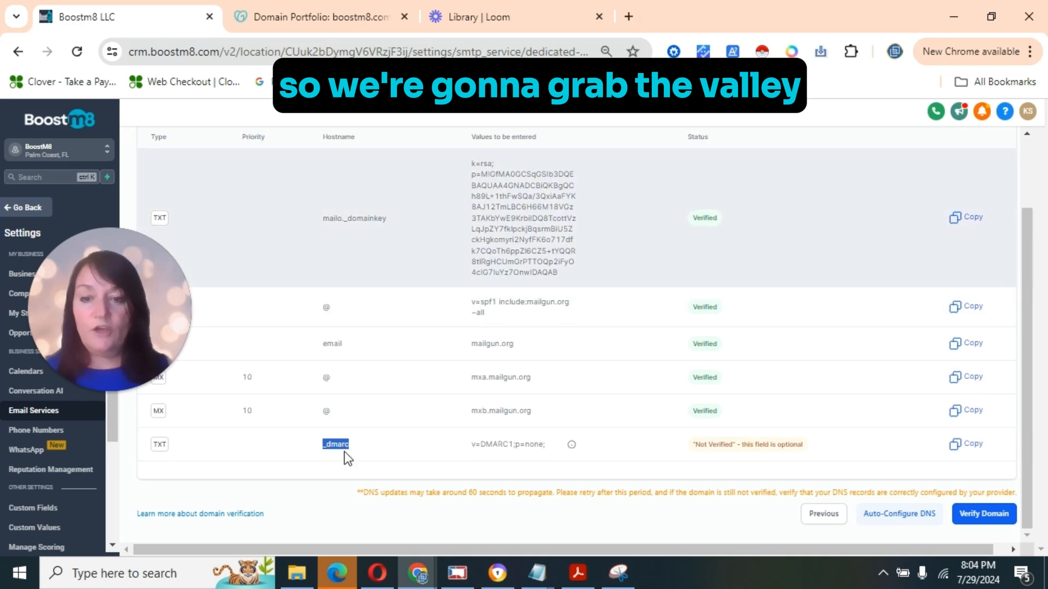
{"action": "left_click", "coordinate": [328, 13]}
Start a new GoDaddy TXT record named _dmarc
{"action": "left_click", "coordinate": [326, 336]}
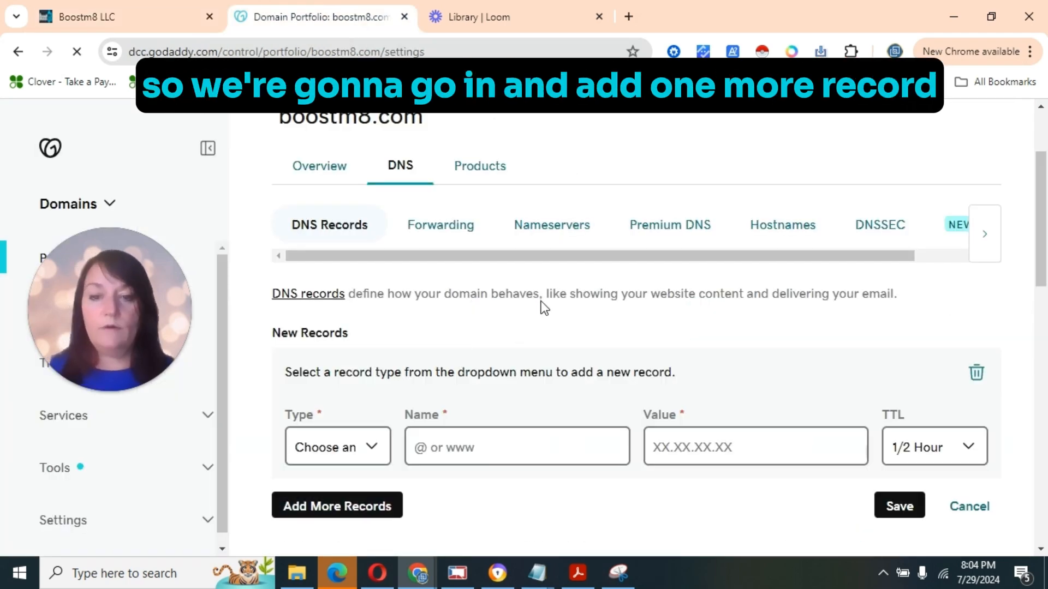
{"action": "left_click", "coordinate": [328, 437]}
{"action": "left_click", "coordinate": [327, 344]}
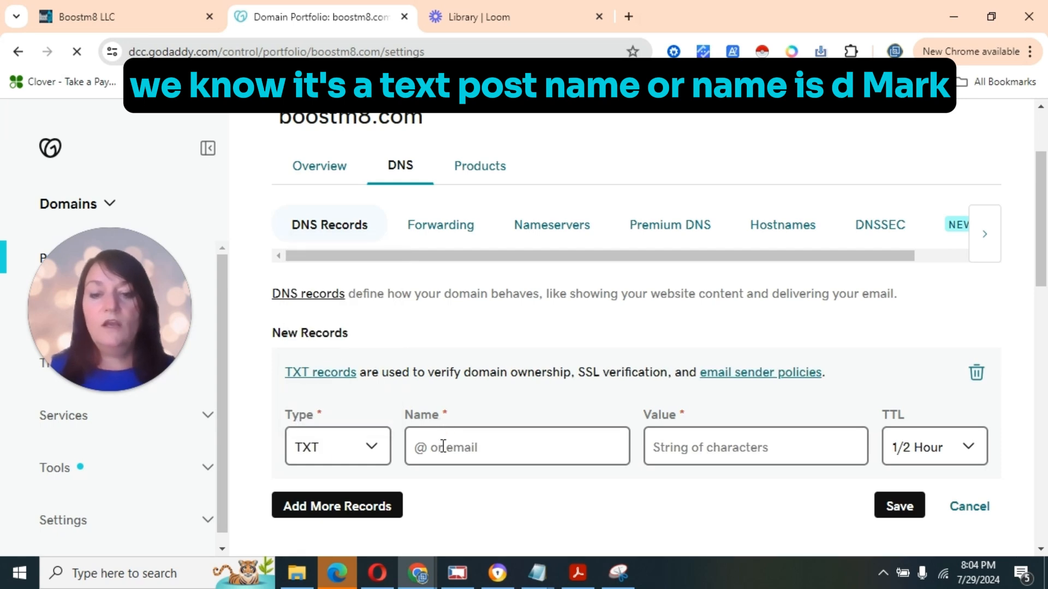
{"action": "left_click", "coordinate": [442, 443]}
{"action": "type", "text": "_dmarc"}
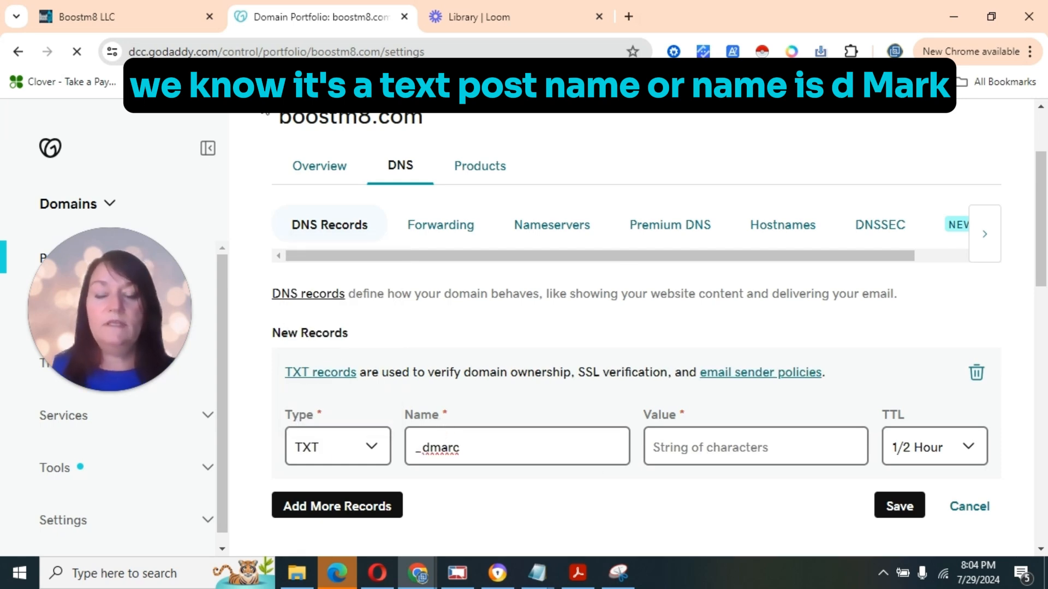
Paste v=DMARC1;p=none; as its value, set a 600-second TTL, save, and return to Boostm8
{"action": "left_click", "coordinate": [123, 15]}
{"action": "left_click", "coordinate": [692, 443]}
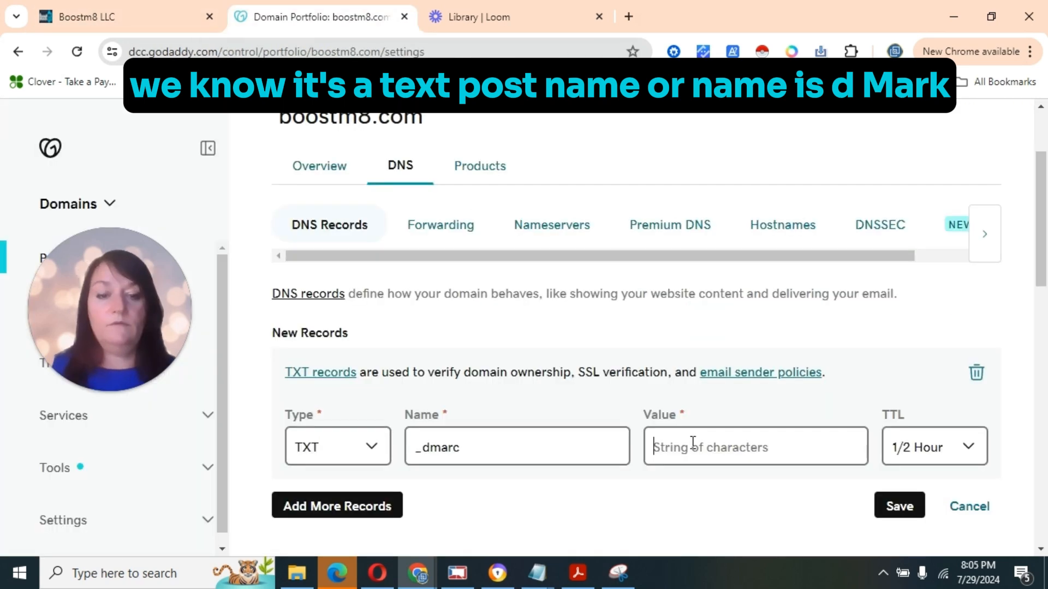
{"action": "key", "text": "ctrl+v"}
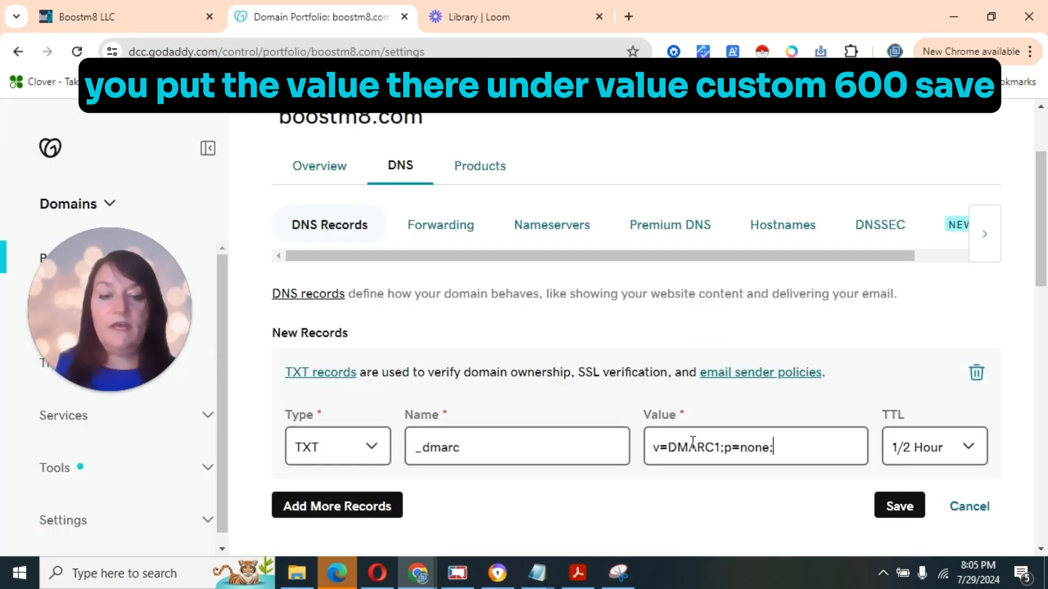
{"action": "left_click", "coordinate": [917, 447]}
{"action": "left_click", "coordinate": [907, 419]}
{"action": "left_click", "coordinate": [925, 502]}
{"action": "type", "text": "600"}
{"action": "scroll", "coordinate": [924, 499], "scroll_direction": "down", "scroll_amount": 3}
{"action": "left_click", "coordinate": [895, 421]}
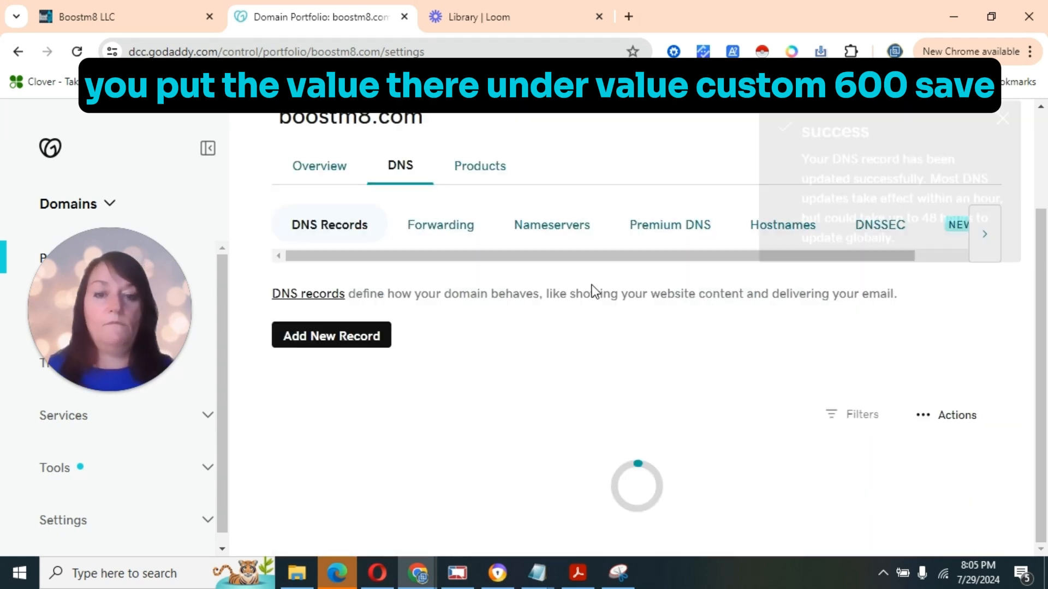
{"action": "left_click", "coordinate": [68, 9]}
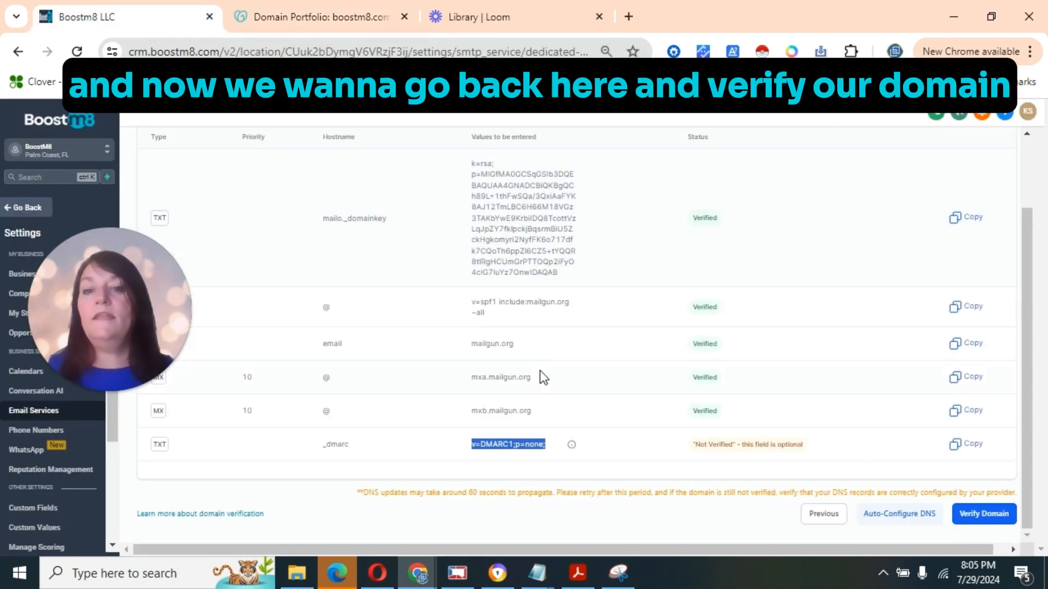
Re-run verification on the boostm8.com domain card until its SSL shows as issued
{"action": "left_click", "coordinate": [987, 517]}
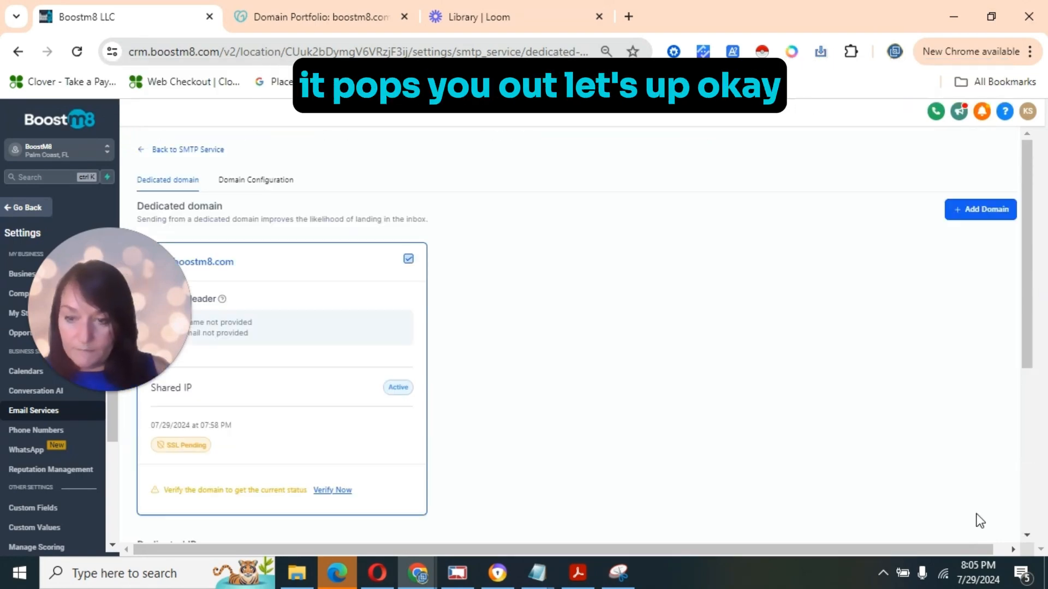
{"action": "left_click", "coordinate": [329, 491]}
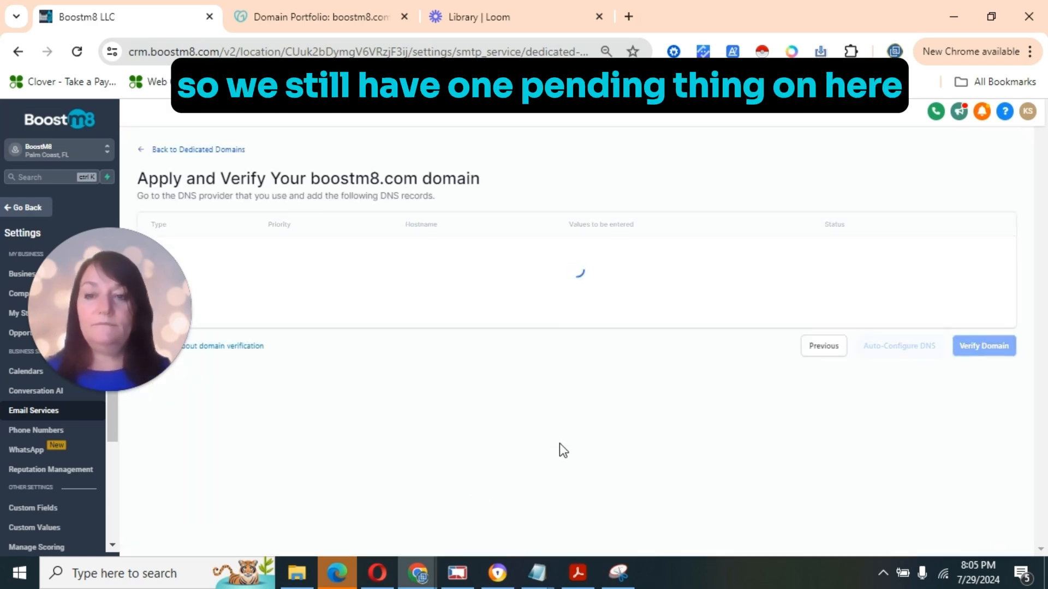
{"action": "left_click_drag", "start_coordinate": [1026, 395], "coordinate": [1022, 477]}
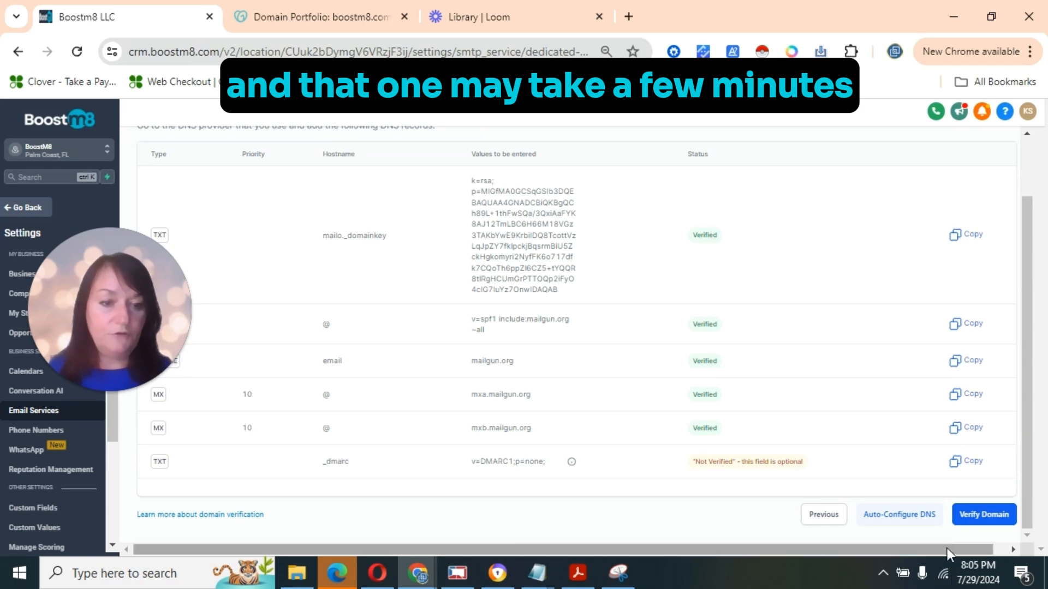
{"action": "left_click", "coordinate": [982, 516]}
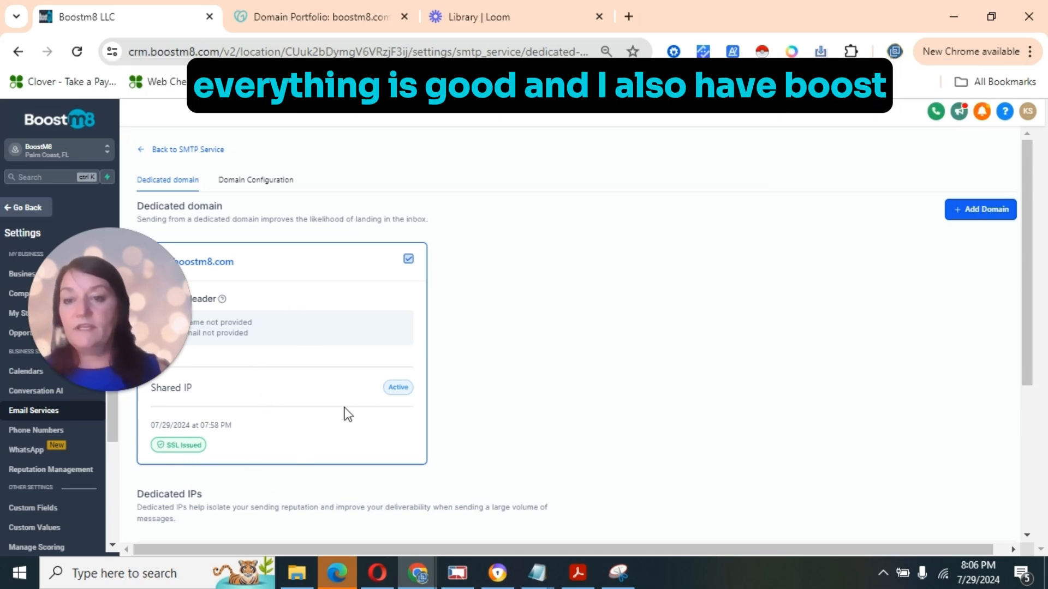
{"action": "left_click", "coordinate": [629, 17]}
Load boostm8.com in a new Chrome tab, then return to GoDaddy's DNS records for boostm8.com
{"action": "left_click", "coordinate": [498, 50]}
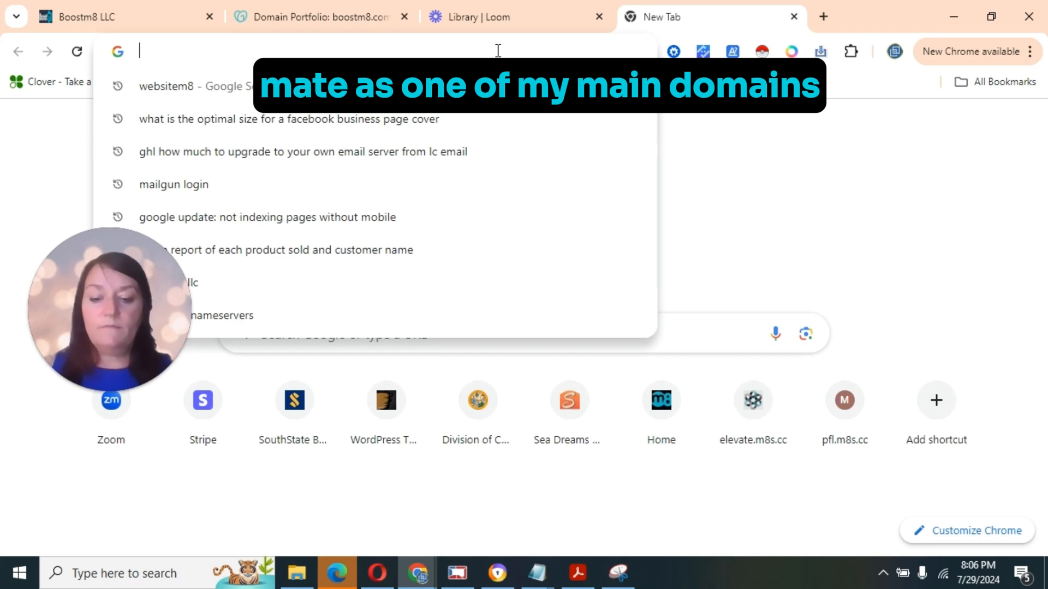
{"action": "type", "text": "boostm8.com"}
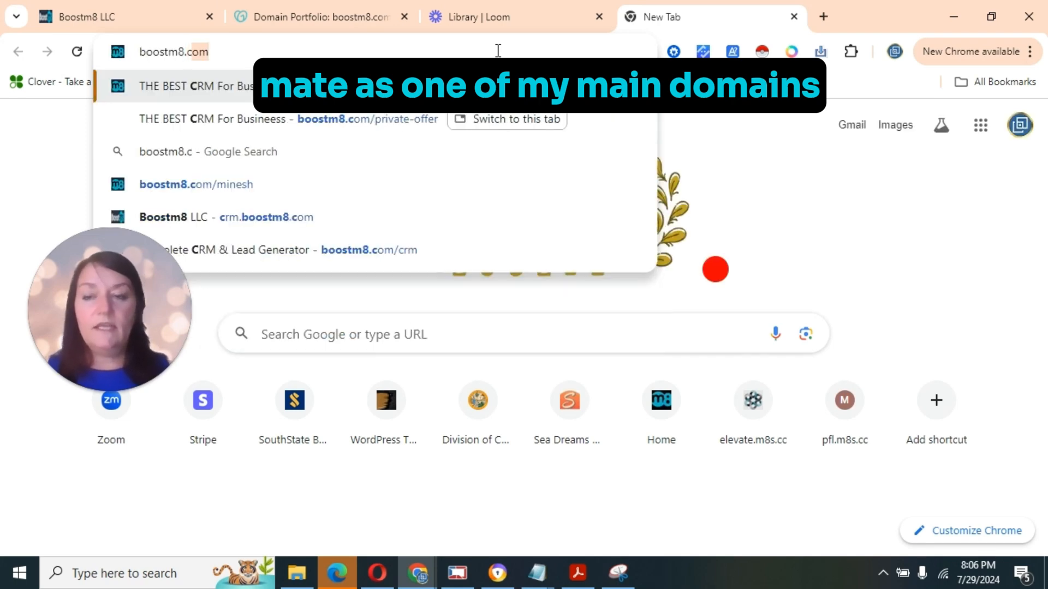
{"action": "key", "text": "Return"}
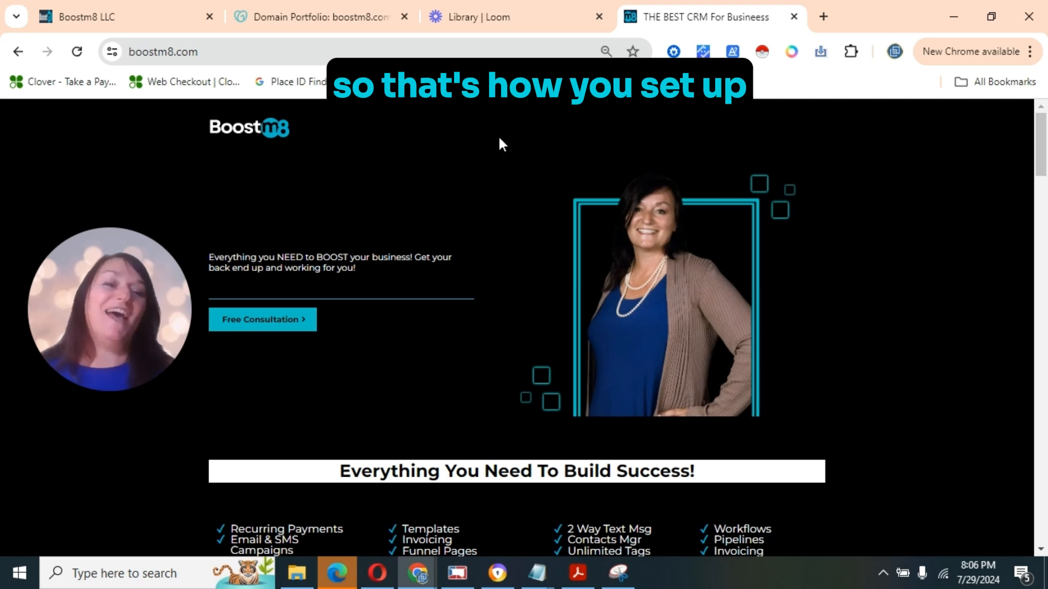
{"action": "left_click", "coordinate": [313, 20]}
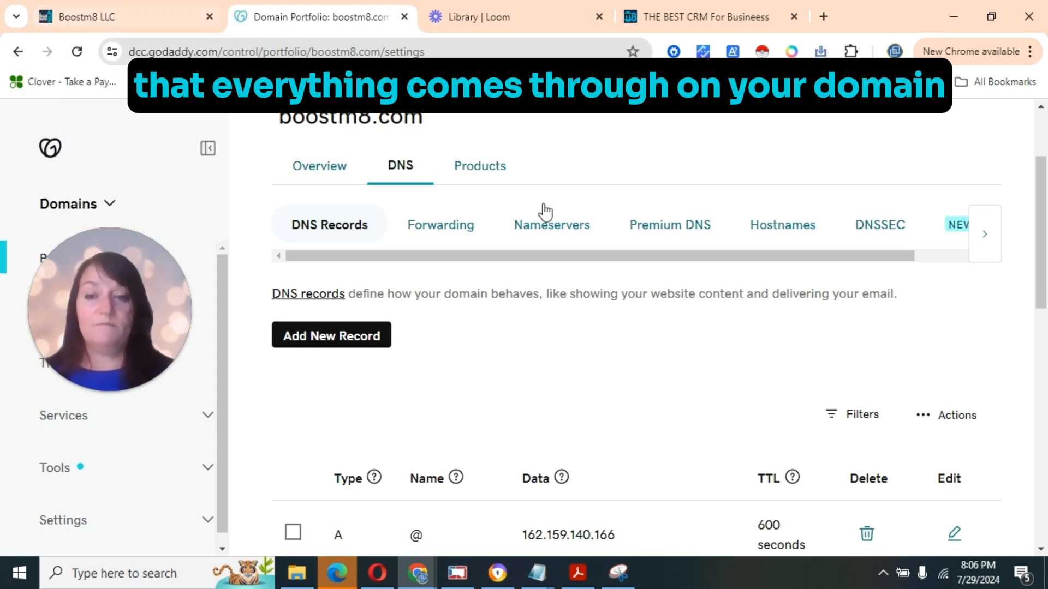
Switch back to the Boostm8 tab showing the boostm8.com dedicated domain card
{"action": "left_click", "coordinate": [126, 17]}
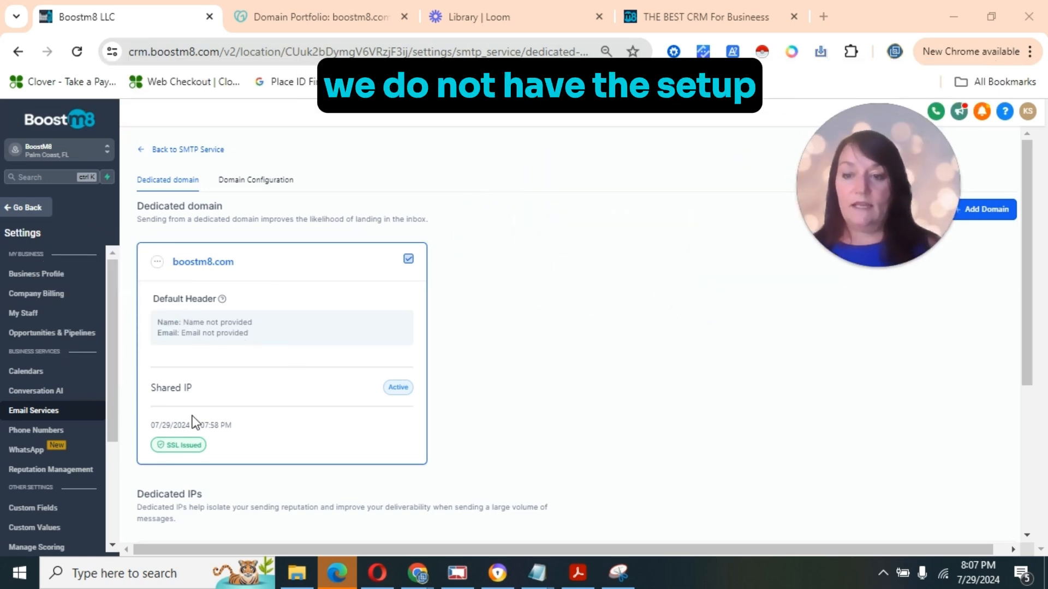
Open Set Headers for boostm8.com and enter the sender's name and a boostm8.com from e-mail address
{"action": "left_click", "coordinate": [157, 262]}
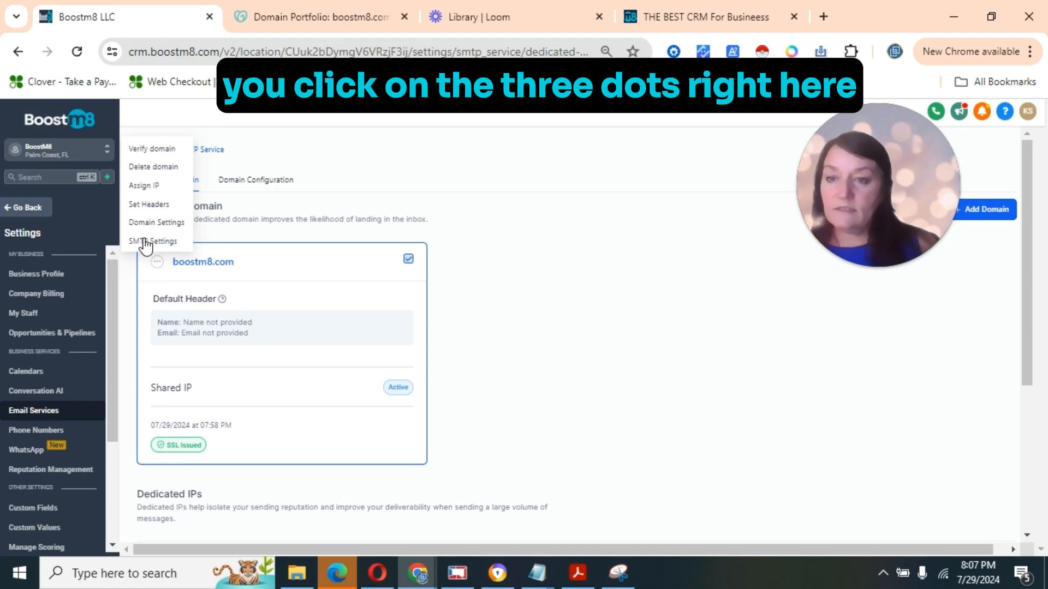
{"action": "left_click", "coordinate": [141, 204]}
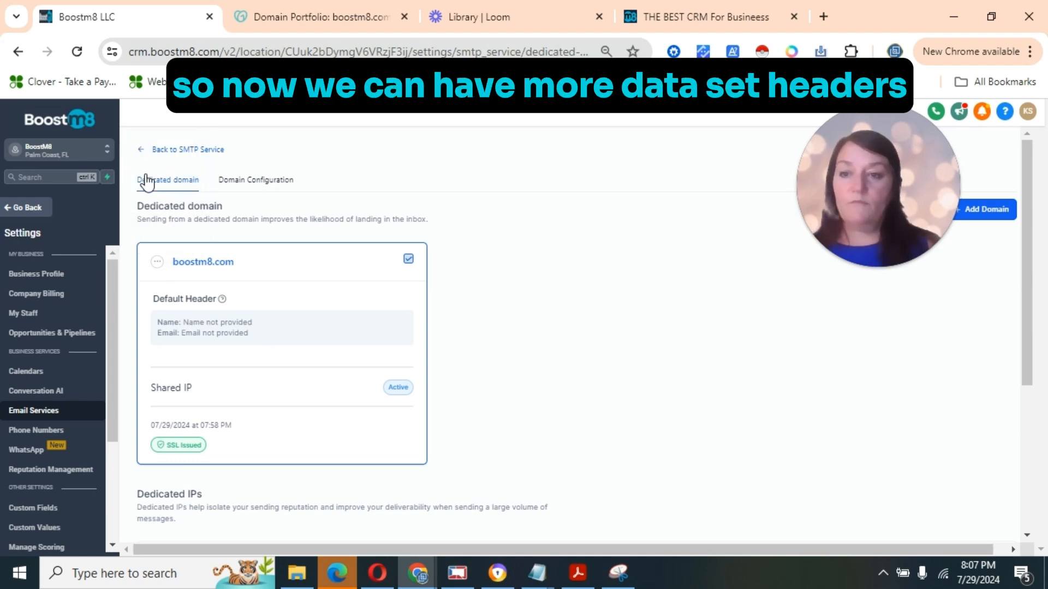
{"action": "left_click", "coordinate": [146, 209]}
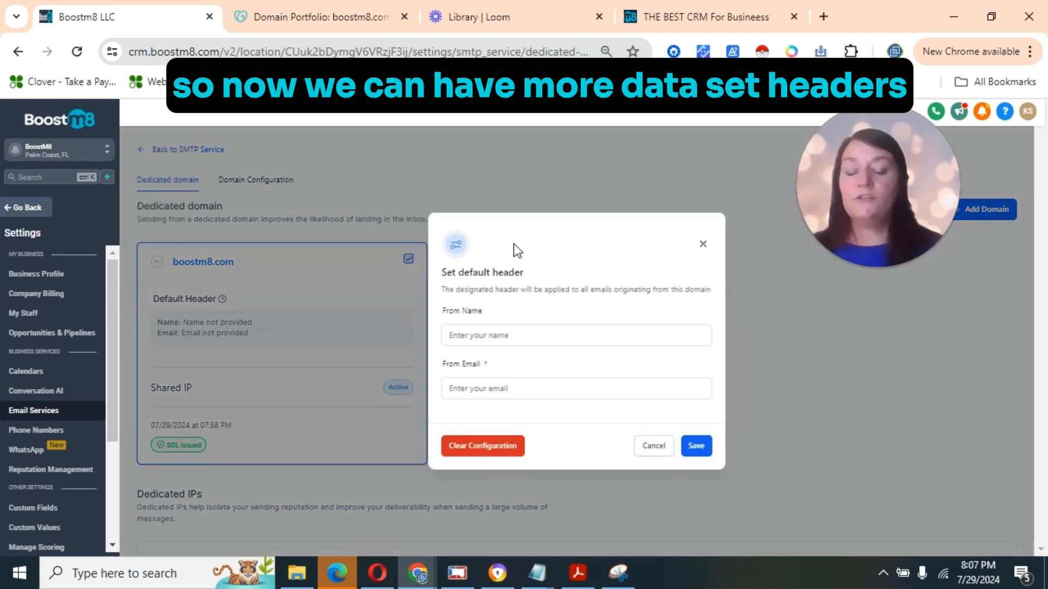
{"action": "left_click", "coordinate": [484, 335]}
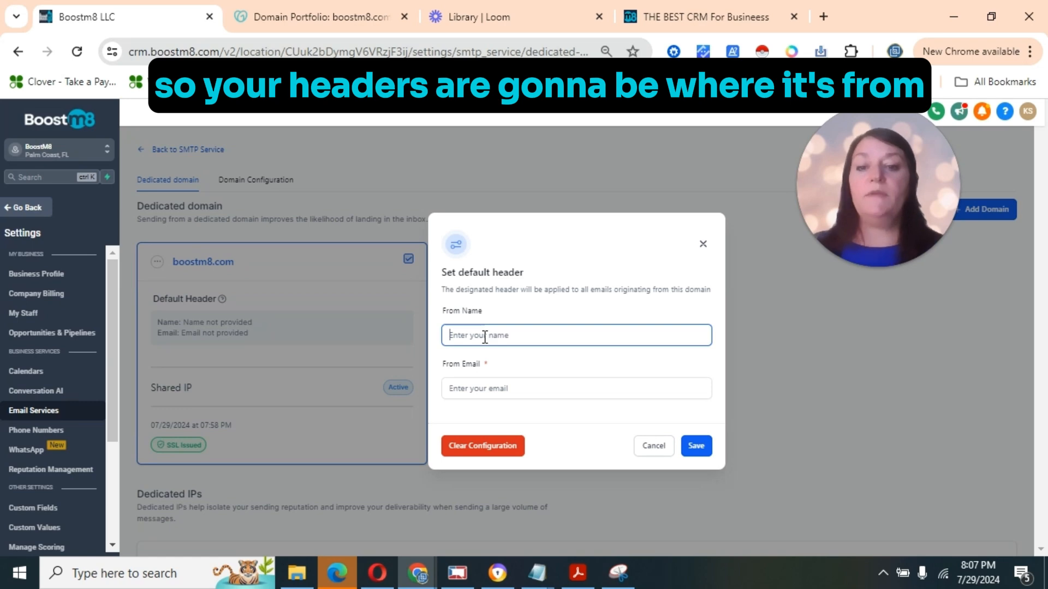
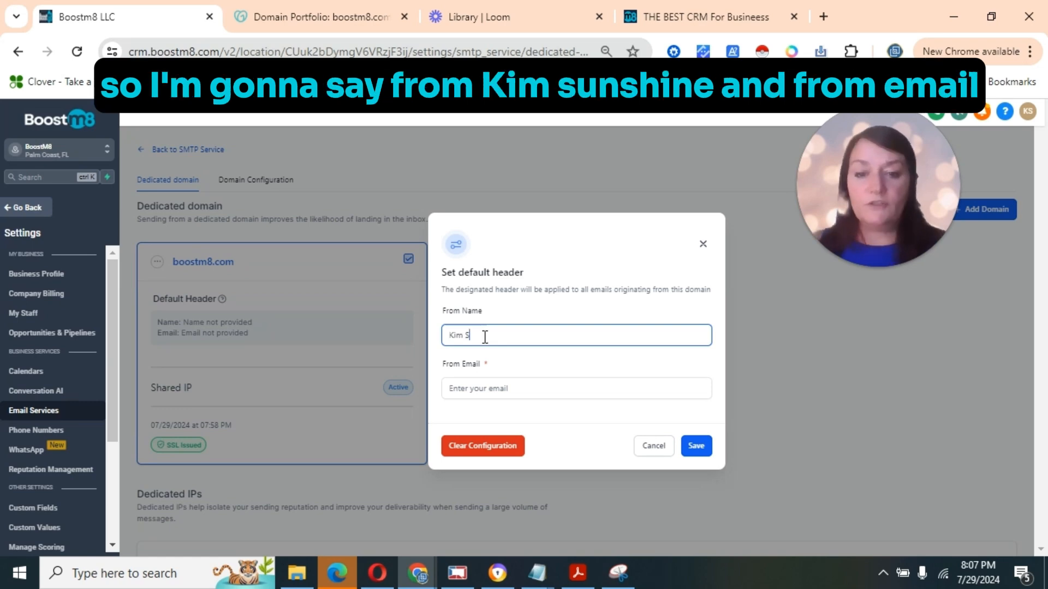
{"action": "left_click", "coordinate": [469, 391]}
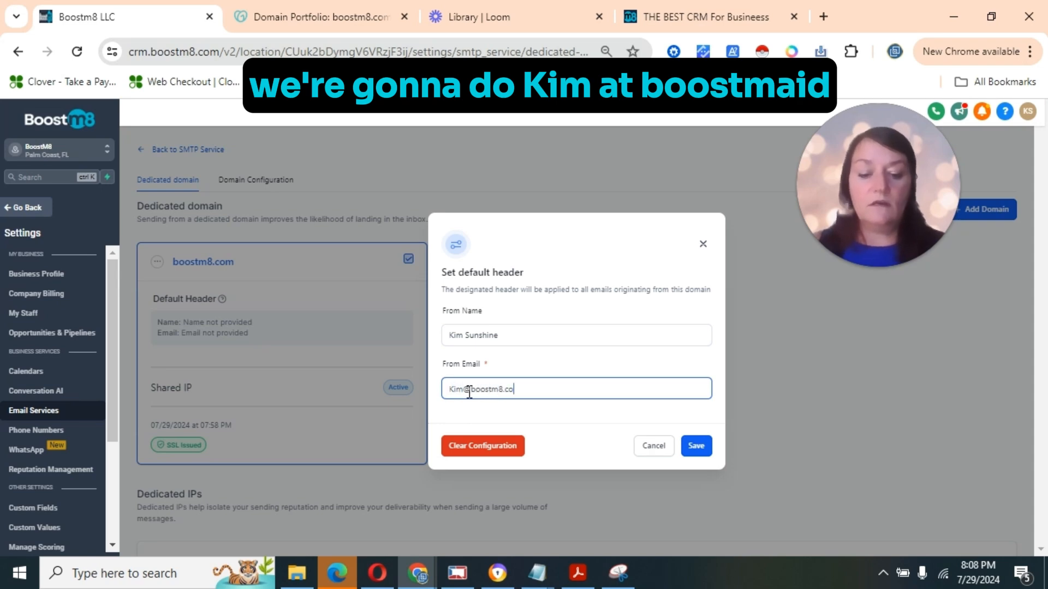